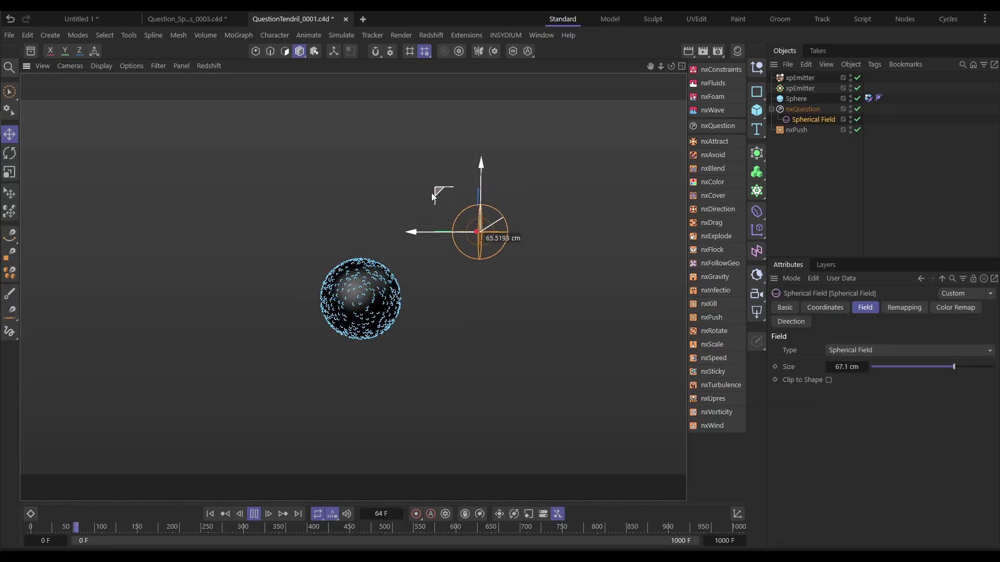
- Preview the finished tendril scene by moving the Spherical Field through the sphere during playback, and stop the playback
left_click_drag(433, 197, 175, 255)
left_click(254, 514)
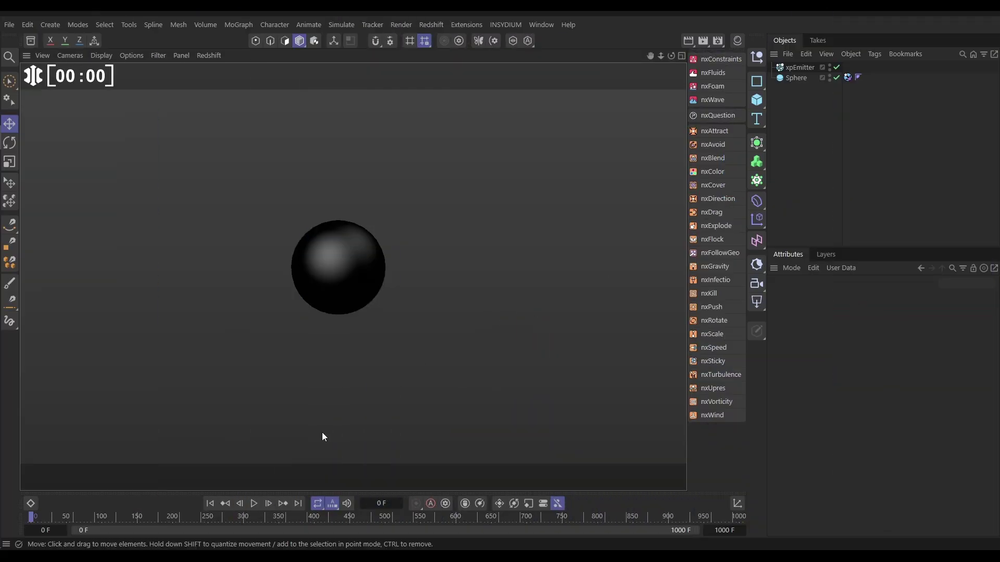
- Play the simulation briefly to view the particles emitted on the sphere, and stop at frame 25
left_click(252, 505)
left_click(254, 504)
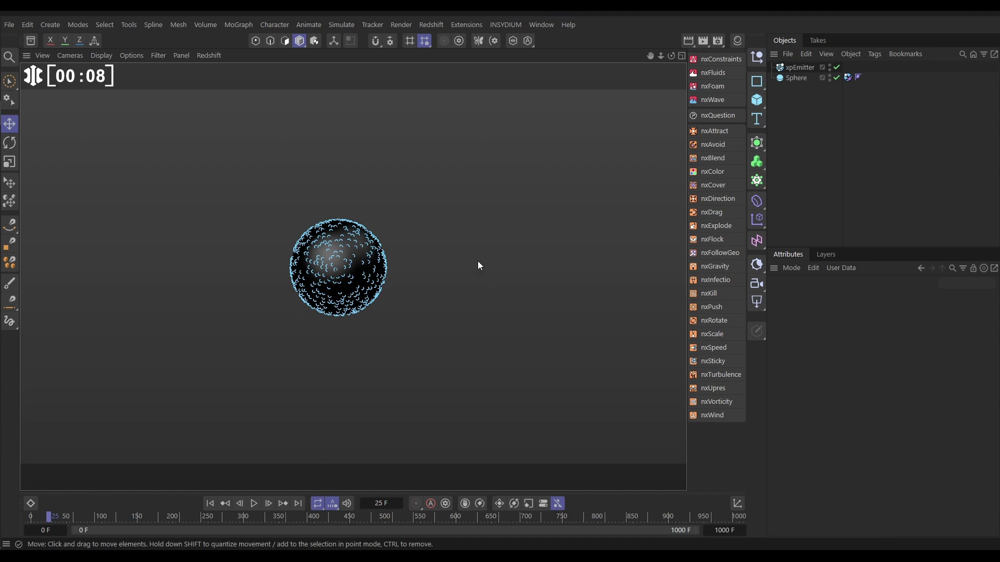
- Add an nxQuestion object to the scene and create a Variable entry in its question list
left_click(713, 115)
left_click_drag(805, 95, 804, 91)
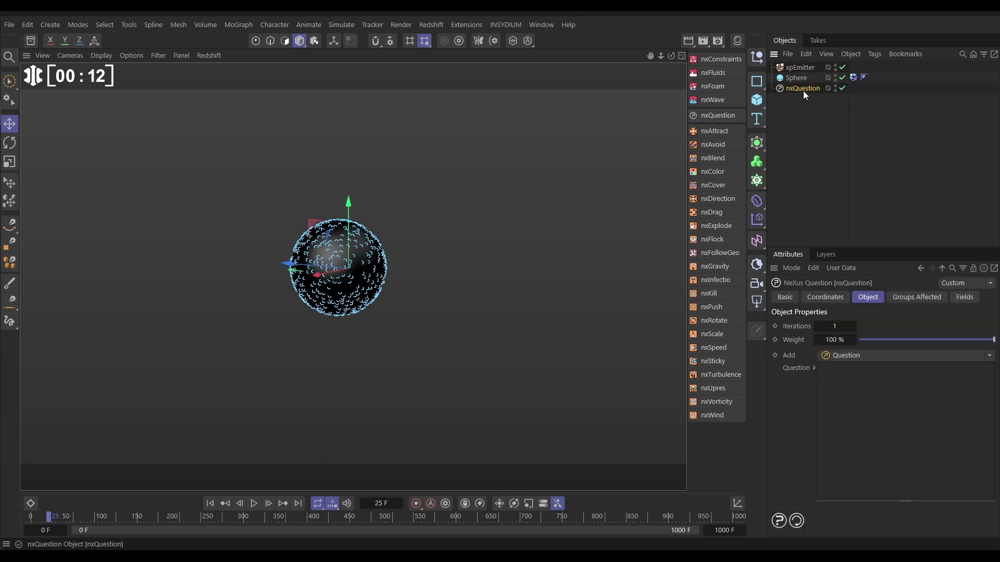
left_click(981, 354)
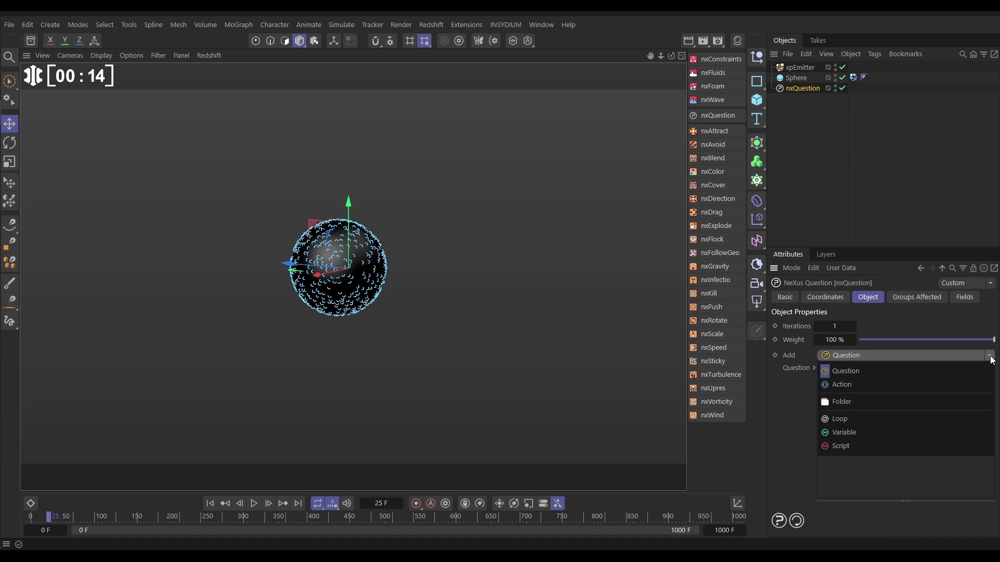
left_click(857, 433)
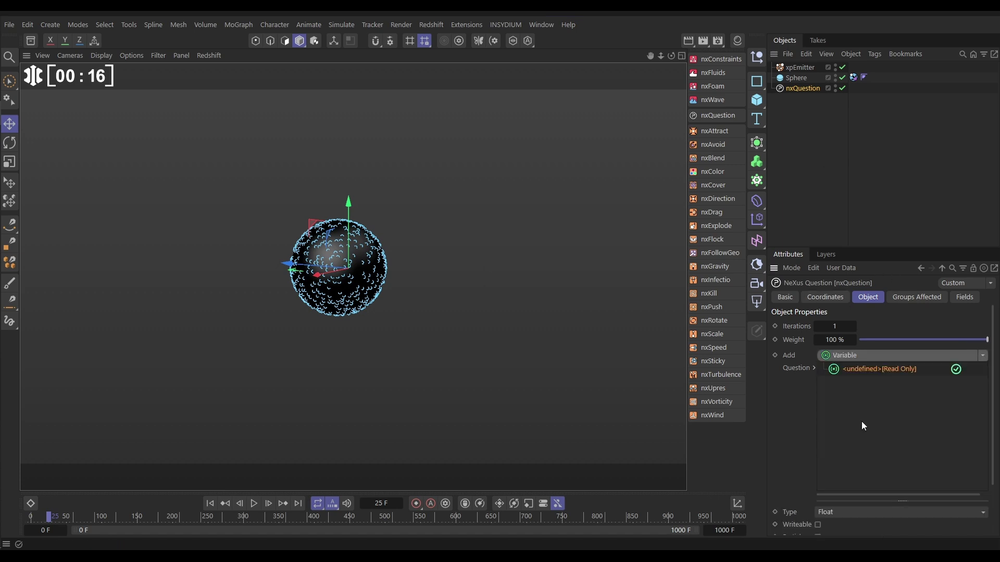
- Configure the variable as a writeable, per-particle Integer named Spawn
left_click_drag(994, 383, 994, 424)
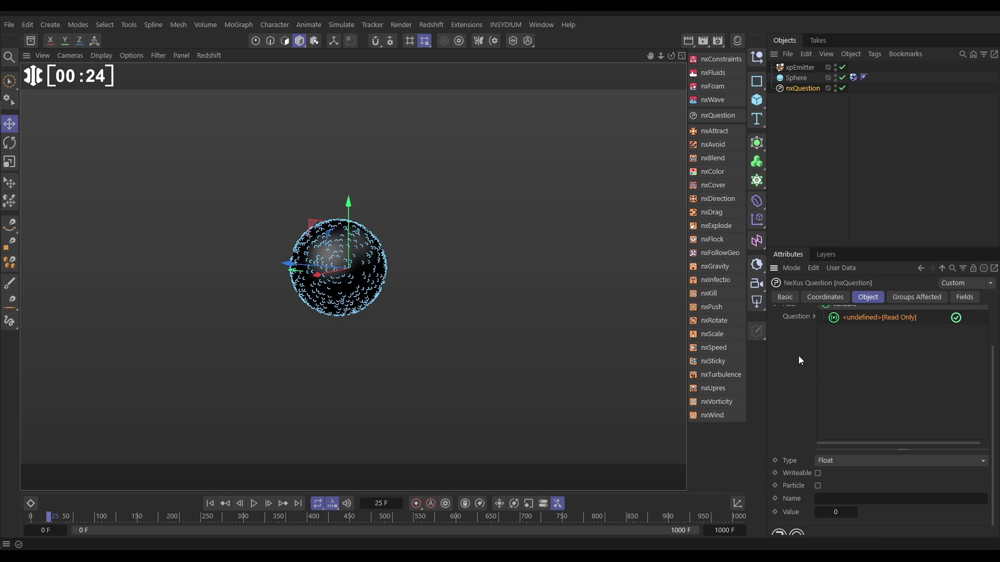
left_click(836, 462)
left_click(840, 490)
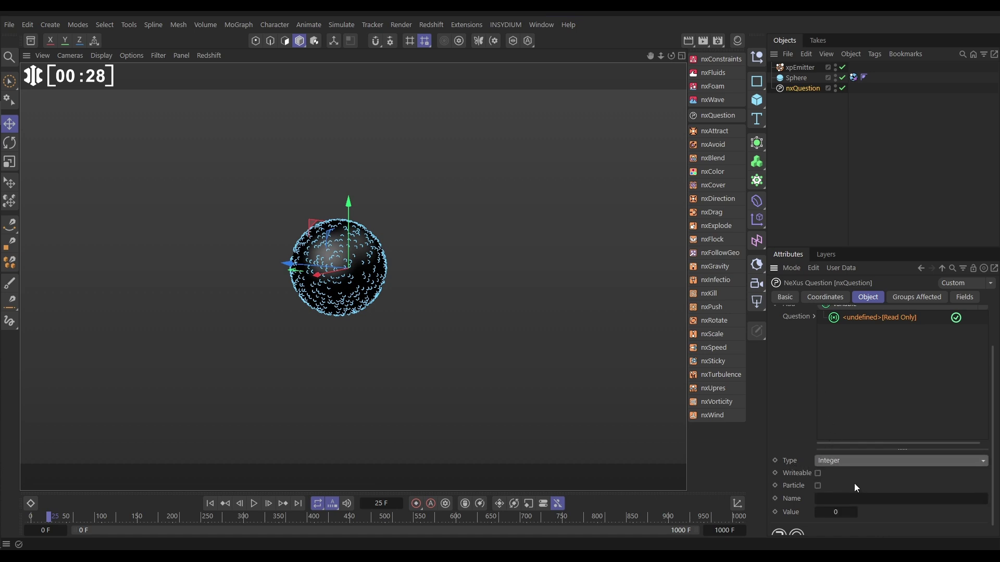
left_click(817, 473)
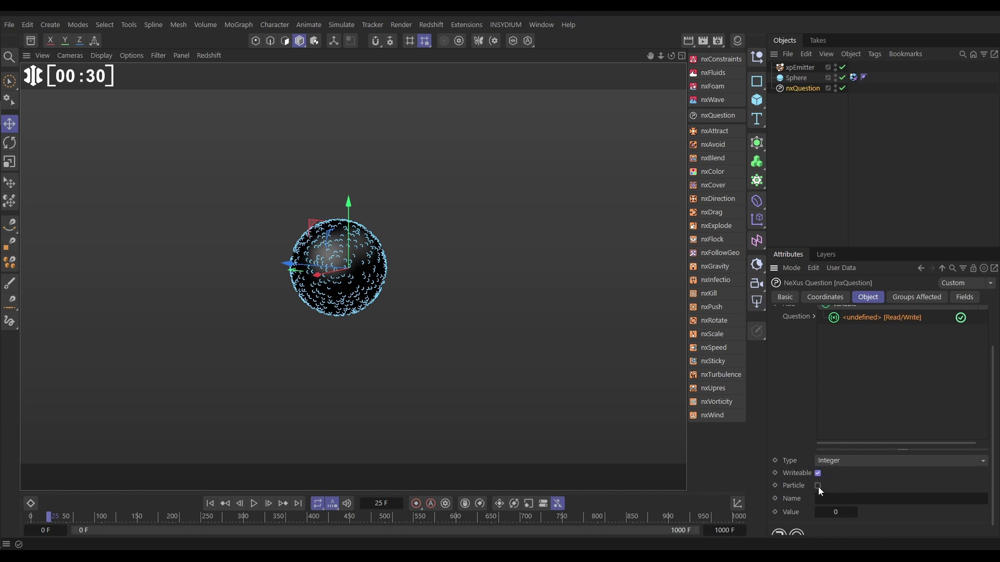
left_click(817, 486)
left_click(843, 498)
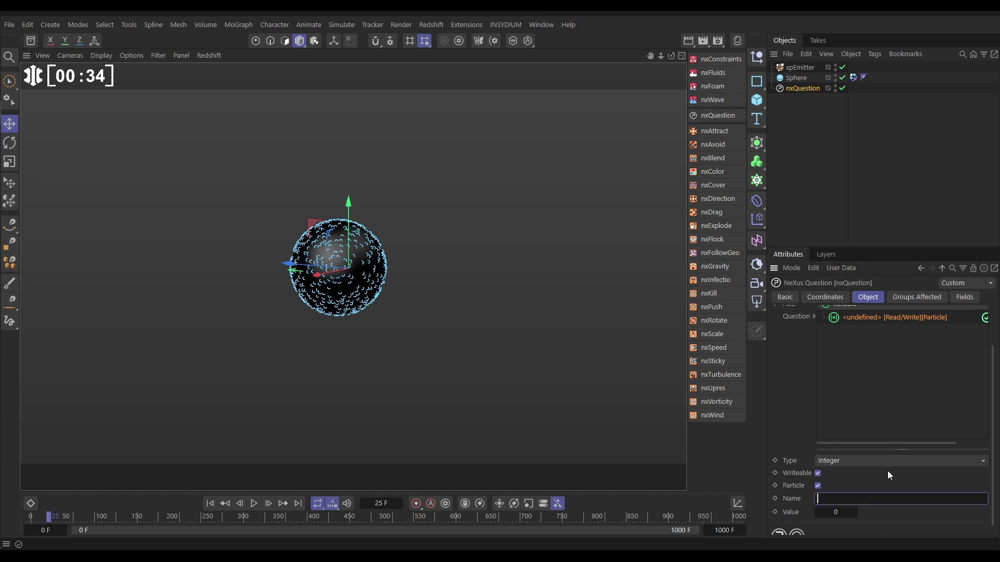
type("Spawn")
key("Return")
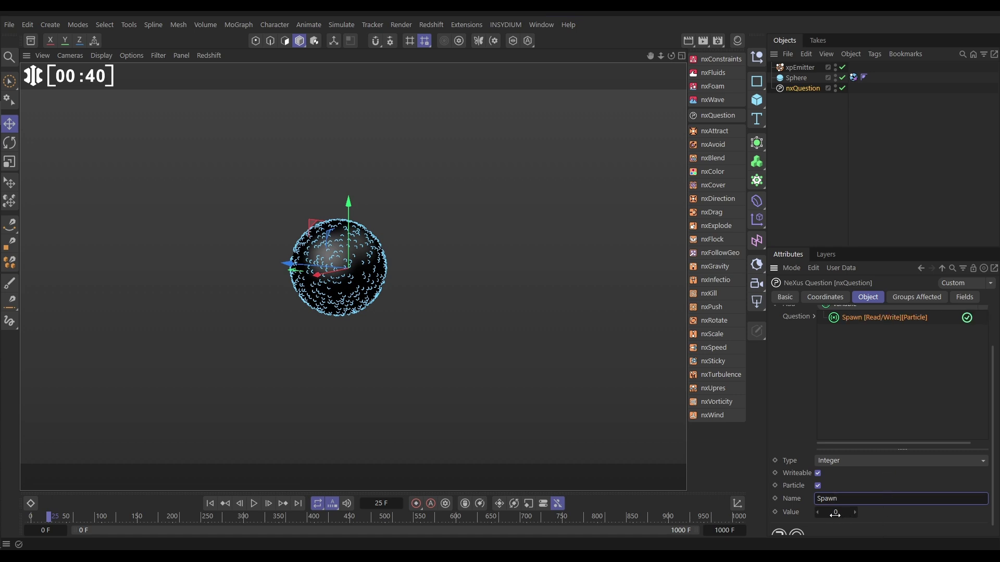
- Replay the simulation from the first frame for about 20 frames to check the particles on the sphere
left_click(211, 504)
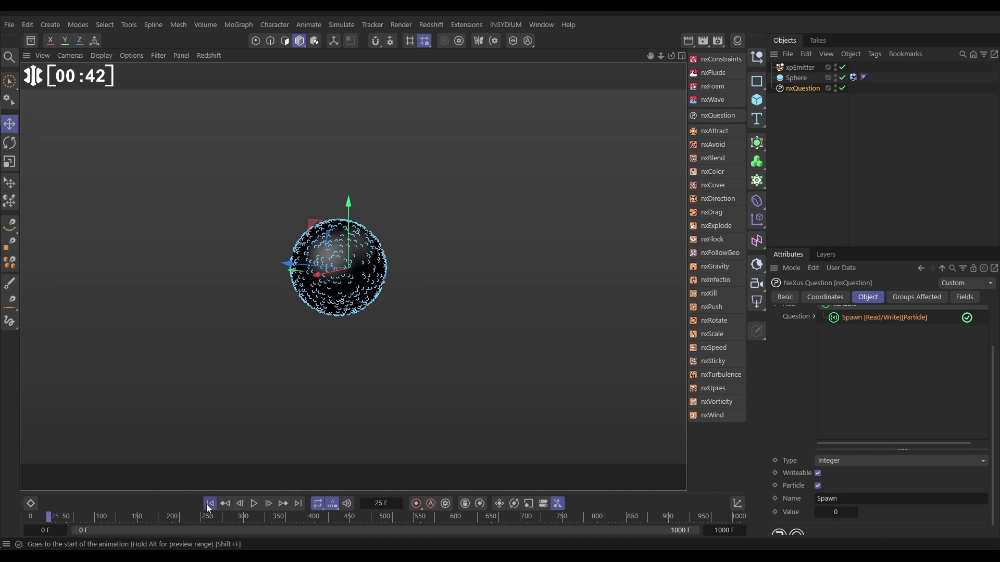
left_click(253, 504)
left_click(252, 504)
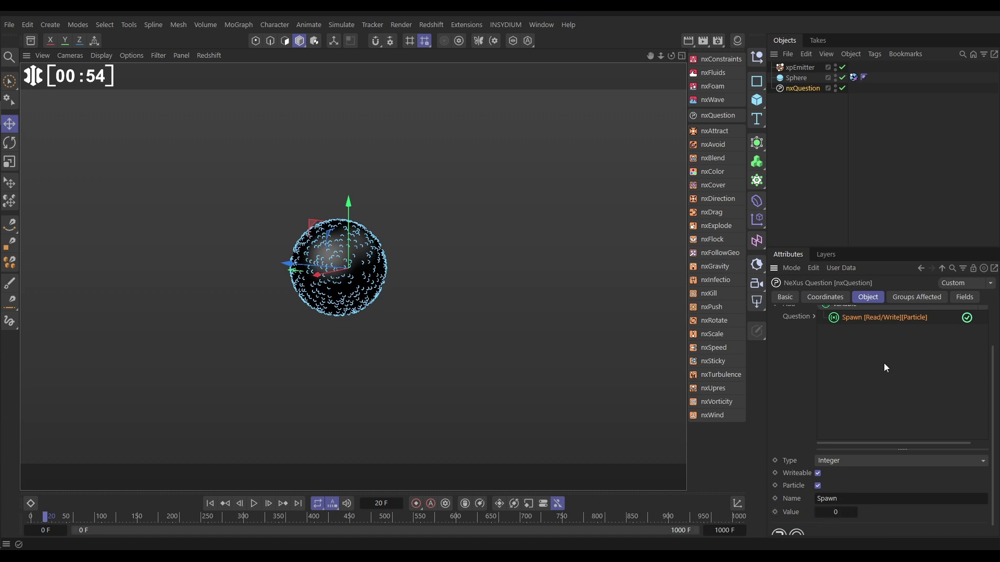
- Add a Spherical Field to nxQuestion and place it beside the sphere, scaled to a size of about 67 cm
left_click(965, 298)
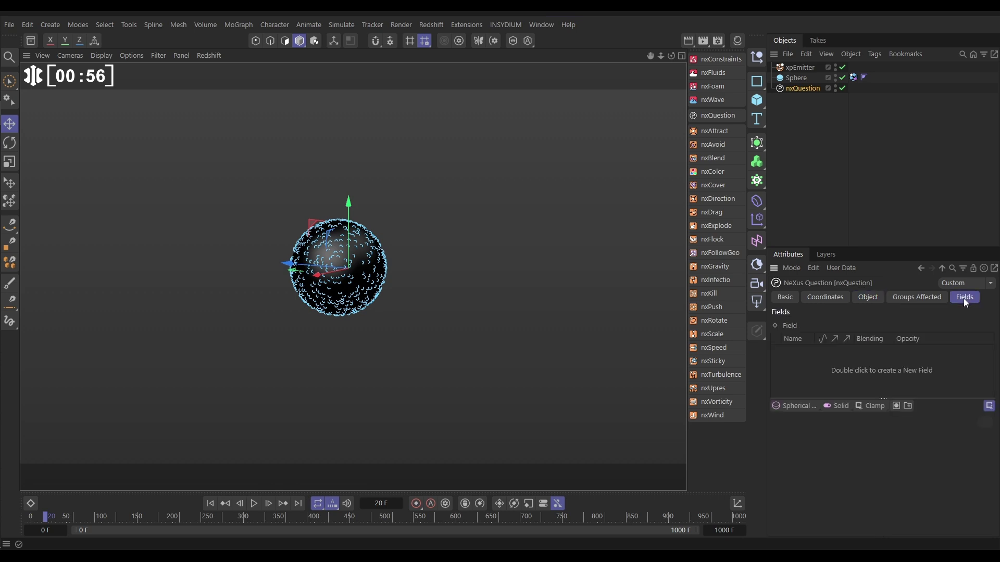
left_click(789, 405)
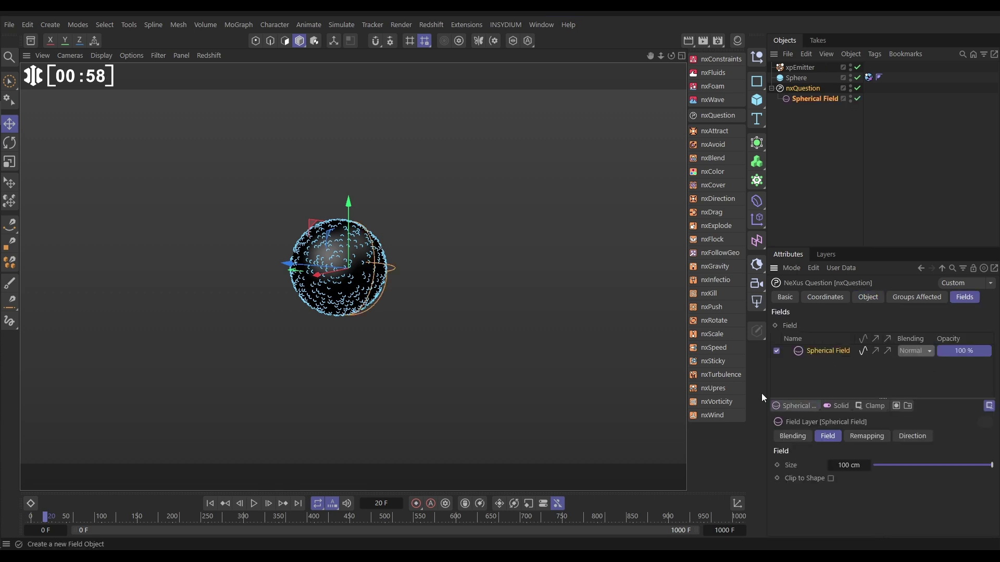
left_click_drag(375, 258, 208, 258, "alt")
left_click_drag(323, 220, 490, 211)
key("t")
left_click_drag(558, 229, 451, 281)
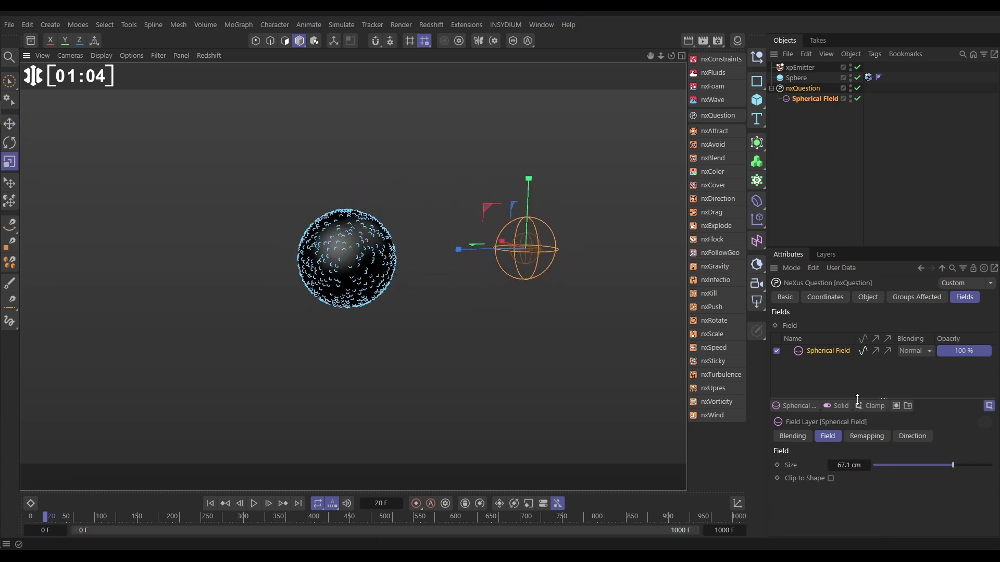
- Add a top-level Question after the Spawn variable in the nxQuestion list
left_click(844, 379)
left_click(868, 297)
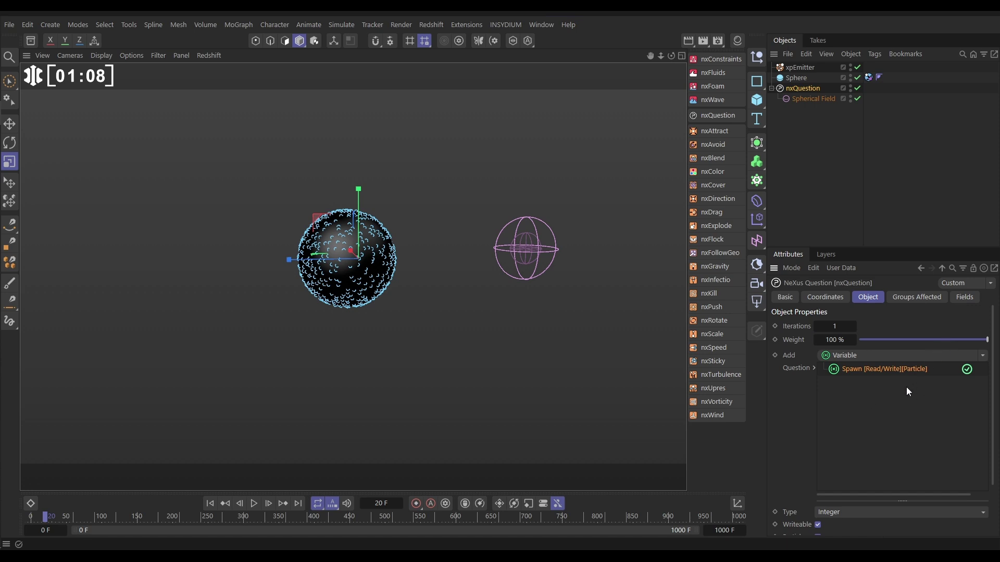
left_click(876, 369, "ctrl")
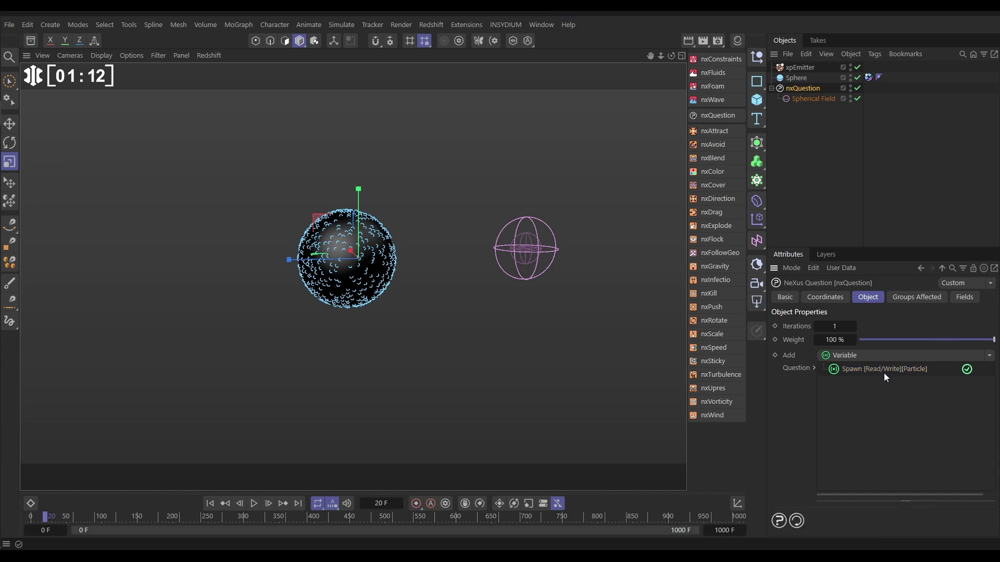
left_click(989, 356)
left_click(944, 371)
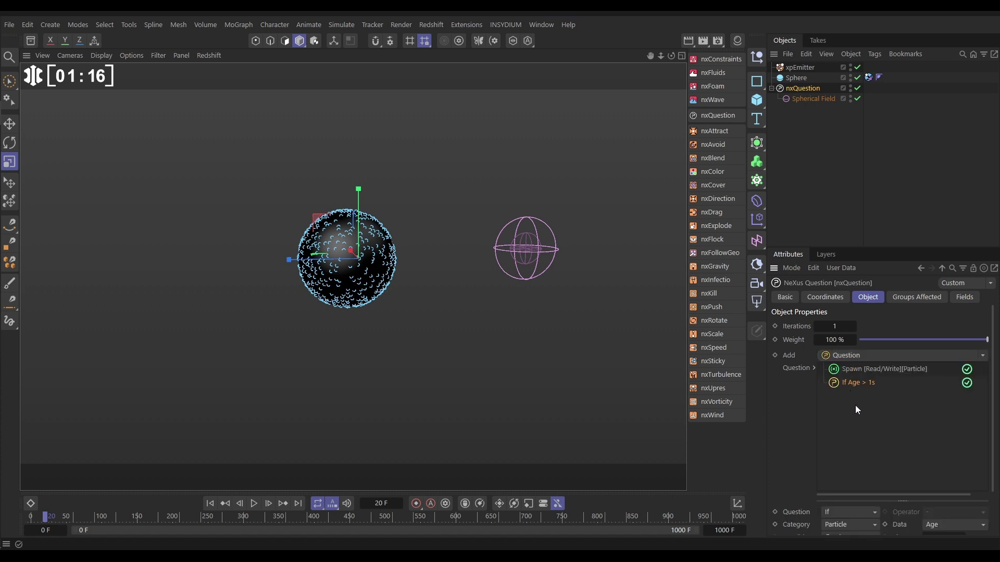
- Make the new question test whether the particle's Field value is greater than 0
scroll(990, 417, "down", 1)
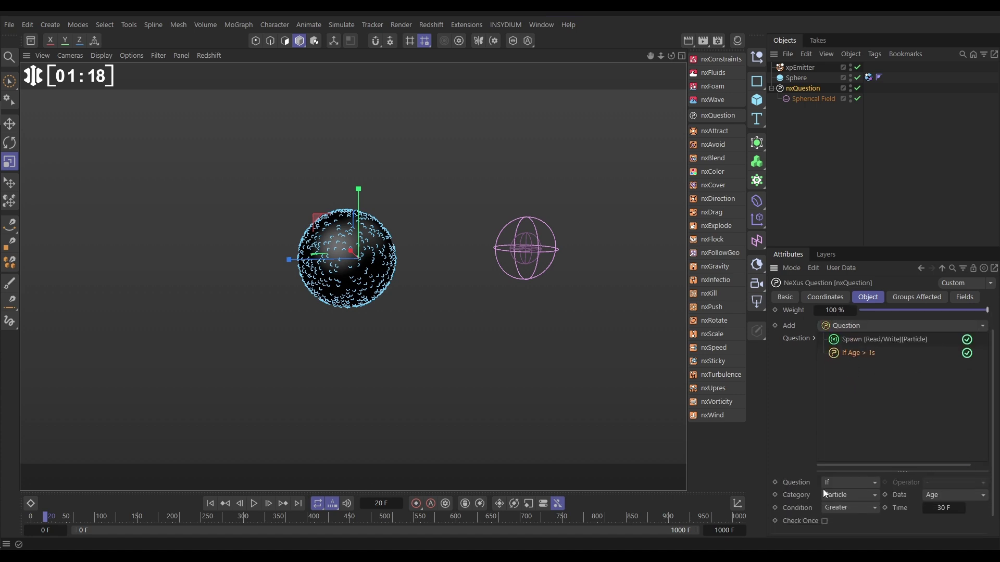
left_click(927, 495)
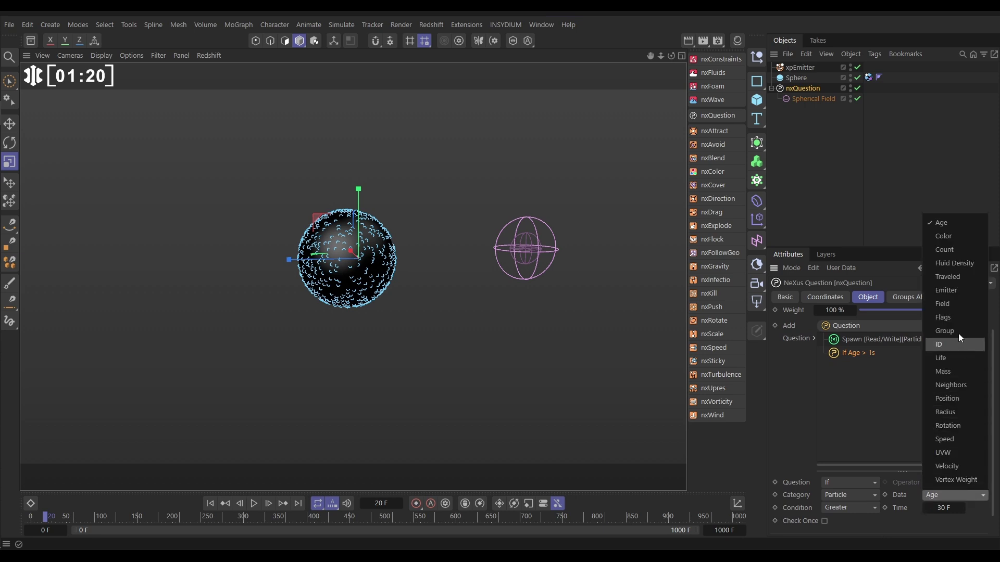
left_click(942, 304)
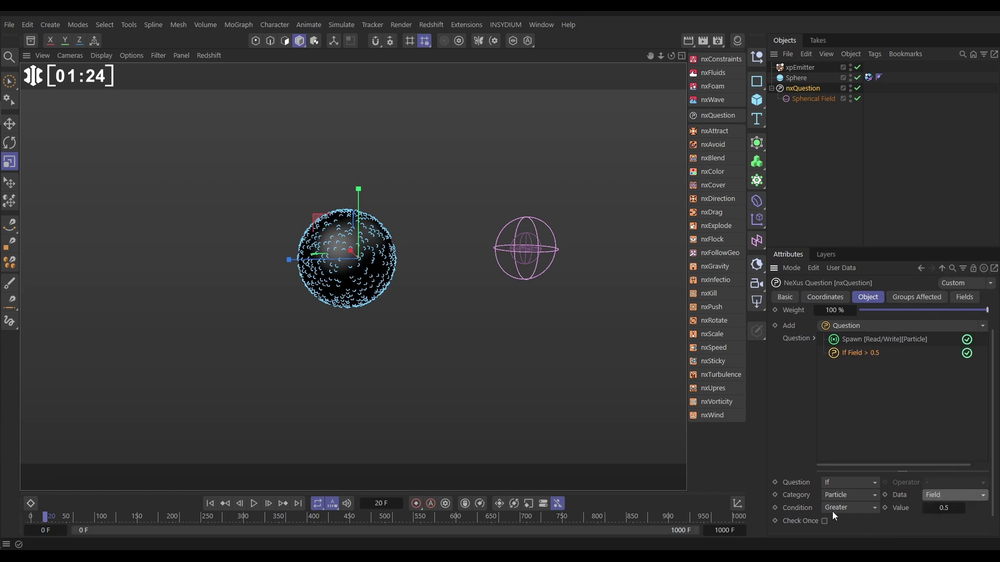
left_click(945, 509)
type("0")
key("Return")
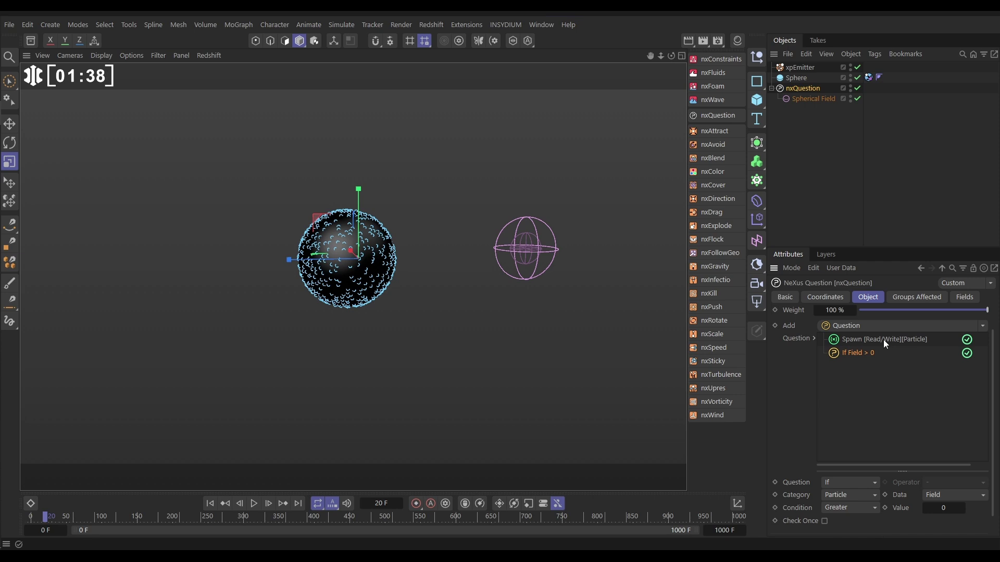
- Add an Action under the If Field > 0 question and make it set a Variable
left_click(983, 325)
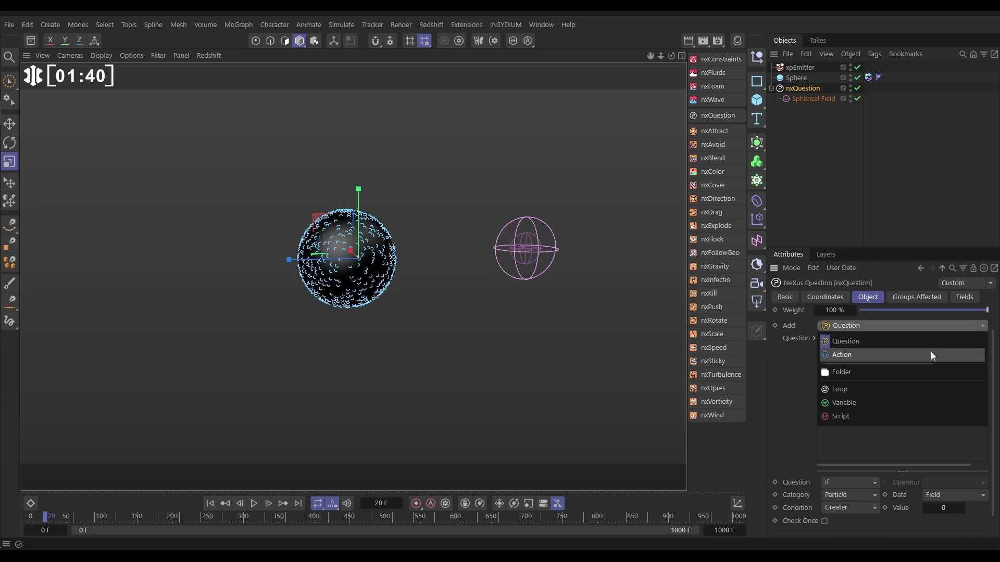
left_click(930, 351)
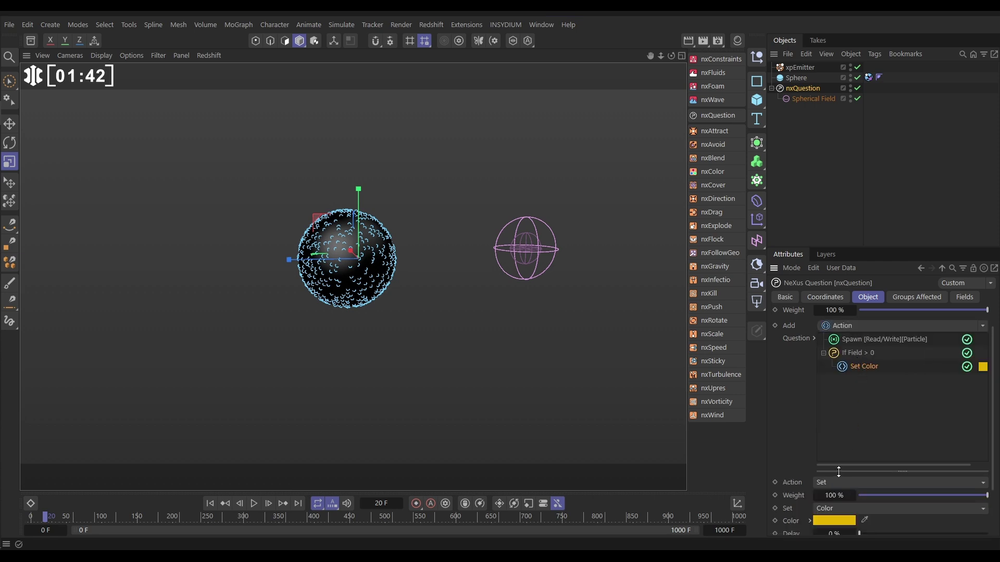
left_click(842, 509)
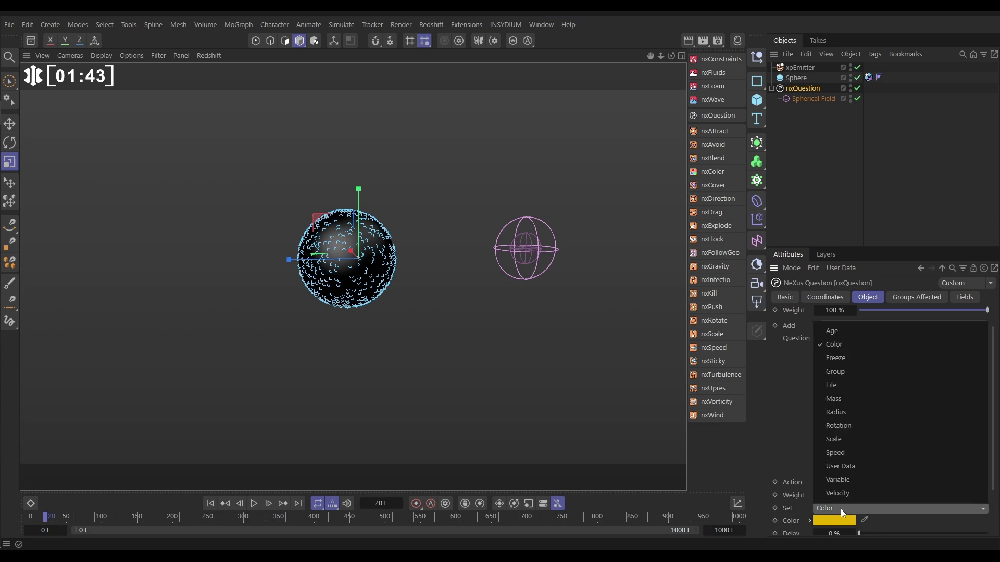
left_click(843, 480)
- Have the action set the Spawn variable to a constant value of 1
scroll(989, 482, "down", 2)
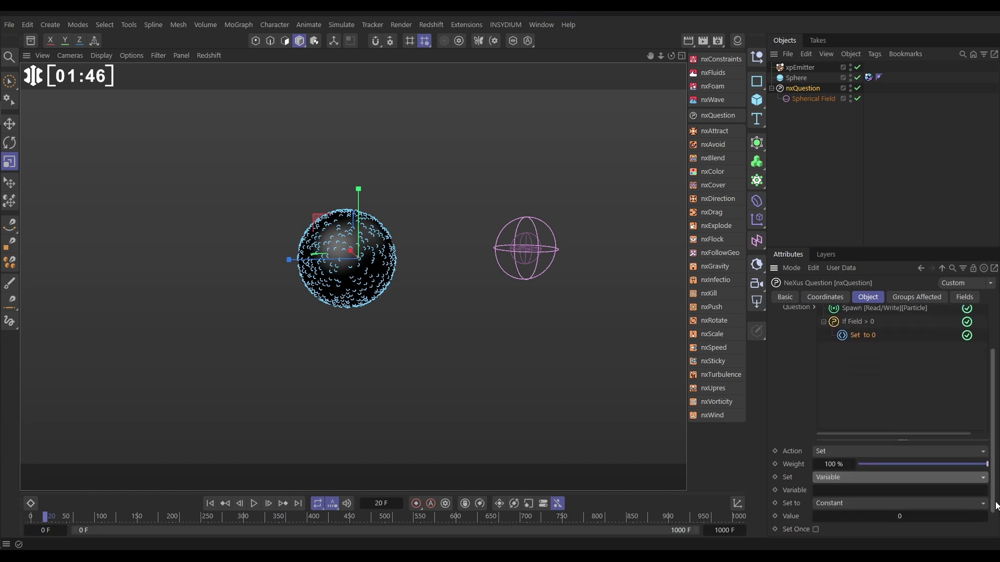
left_click(831, 472)
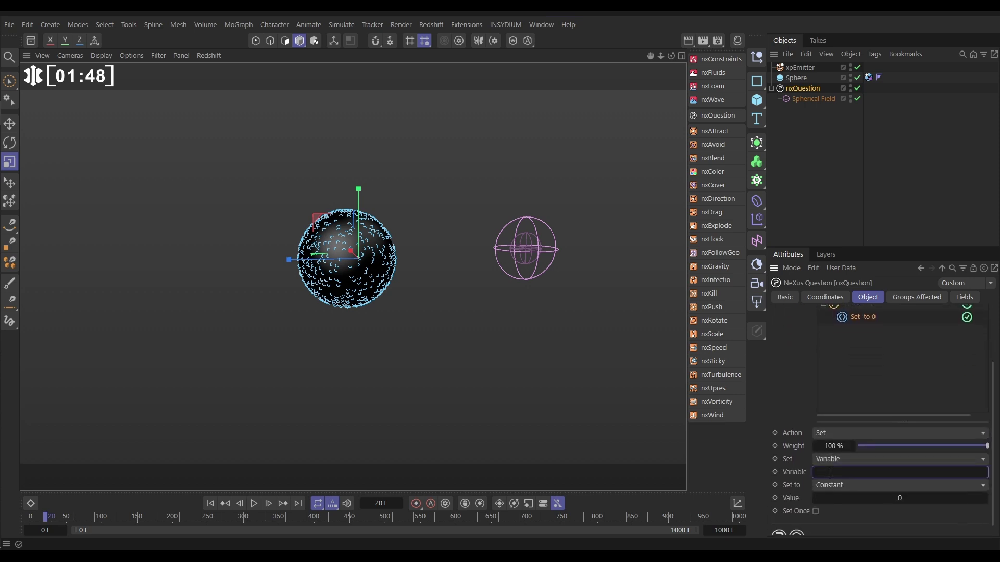
type("Spawn")
key("Return")
left_click(901, 499)
type("1")
key("Return")
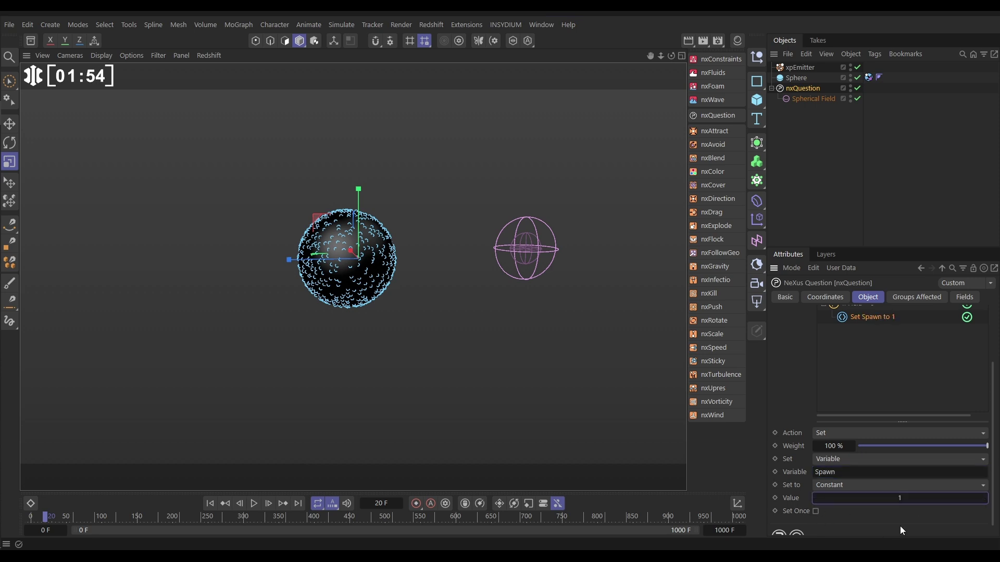
- Move the Spherical Field toward the sphere during playback from the start, undo the last move, and rewind the simulation
left_click(213, 503)
left_click(254, 503)
left_click(523, 258)
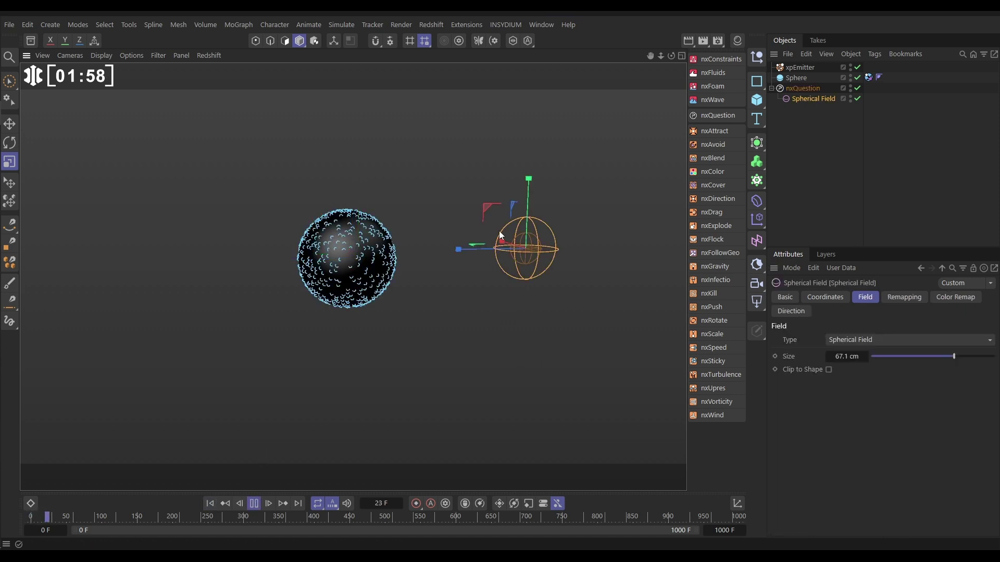
key("e")
left_click_drag(486, 208, 353, 230)
key("ctrl+z")
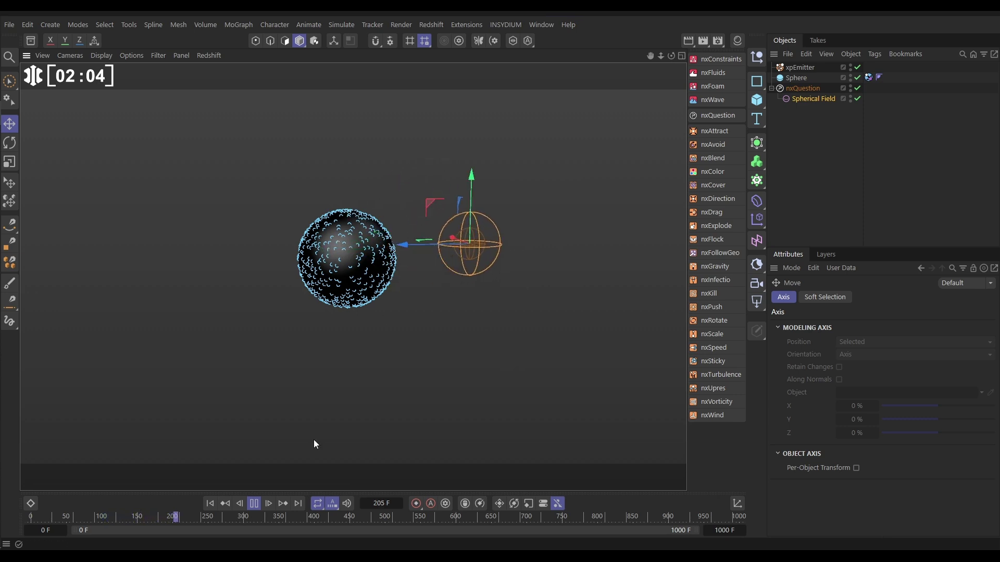
left_click(254, 503)
left_click(209, 504)
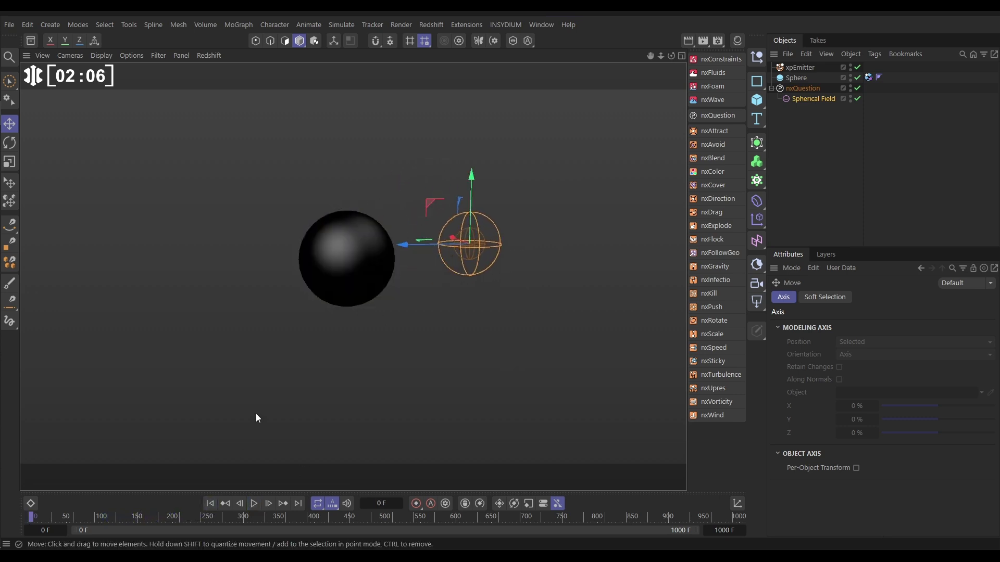
- Add a second top-level Question to nxQuestion and place it after the collapsed If Field > 0 question
left_click(807, 89)
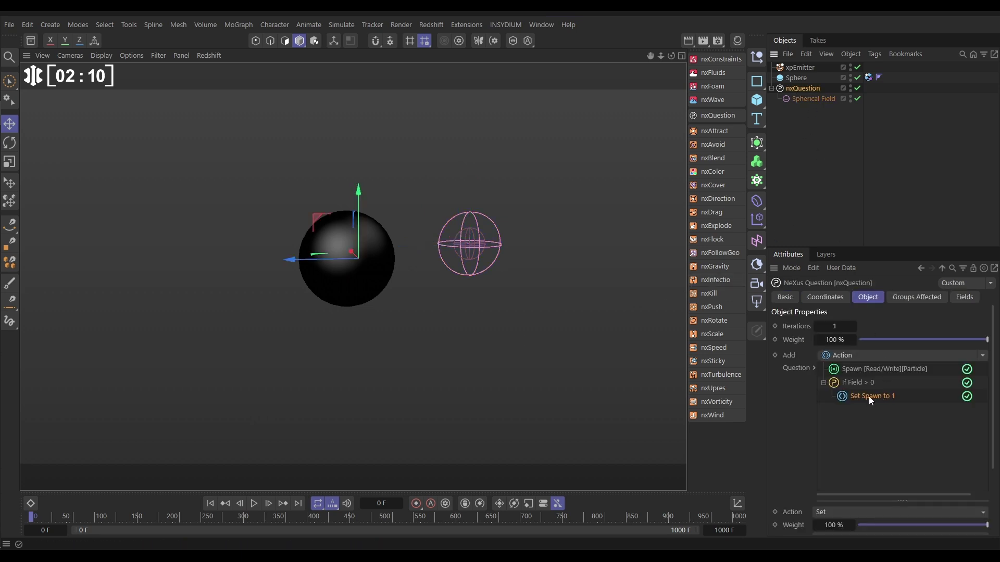
left_click(880, 406)
left_click(823, 383)
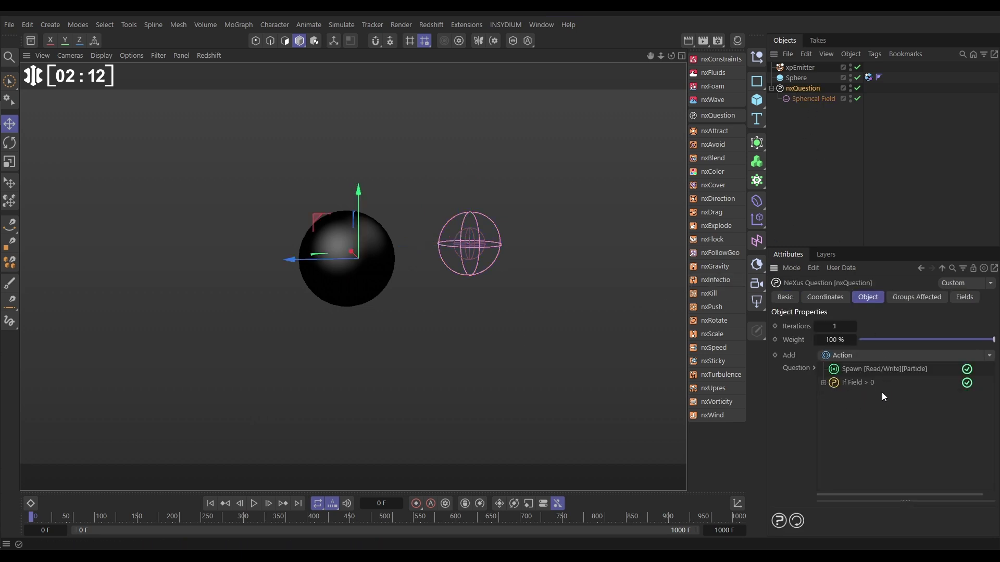
left_click(989, 356)
left_click(948, 371)
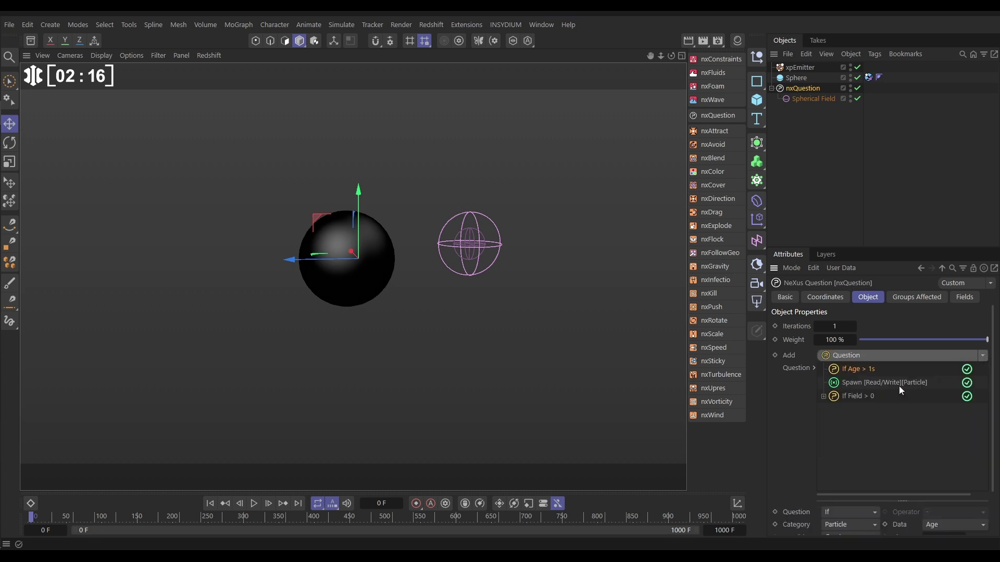
left_click_drag(851, 371, 851, 397)
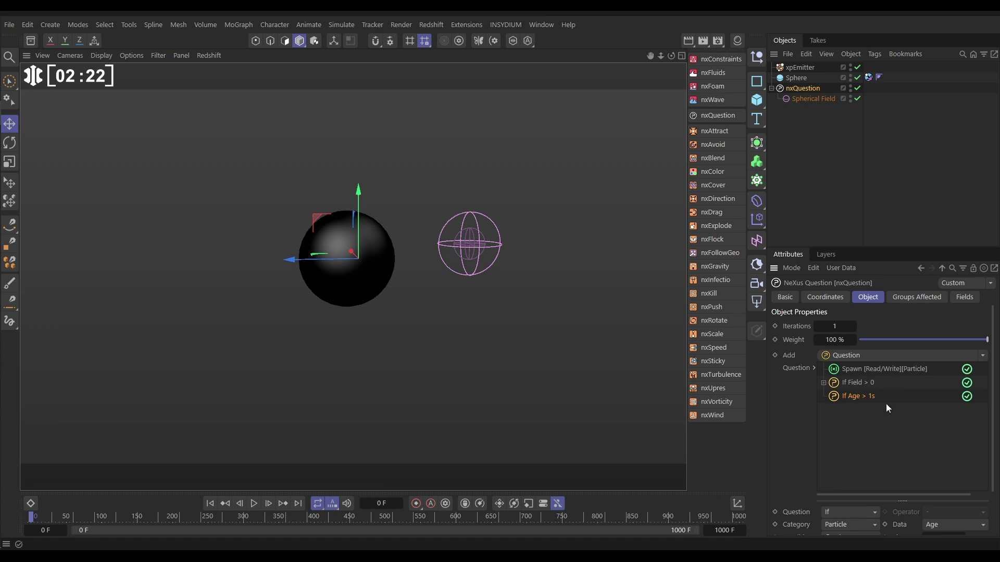
- Make the second top-level question test a Math Variable named Spawn
left_click_drag(989, 401, 982, 437)
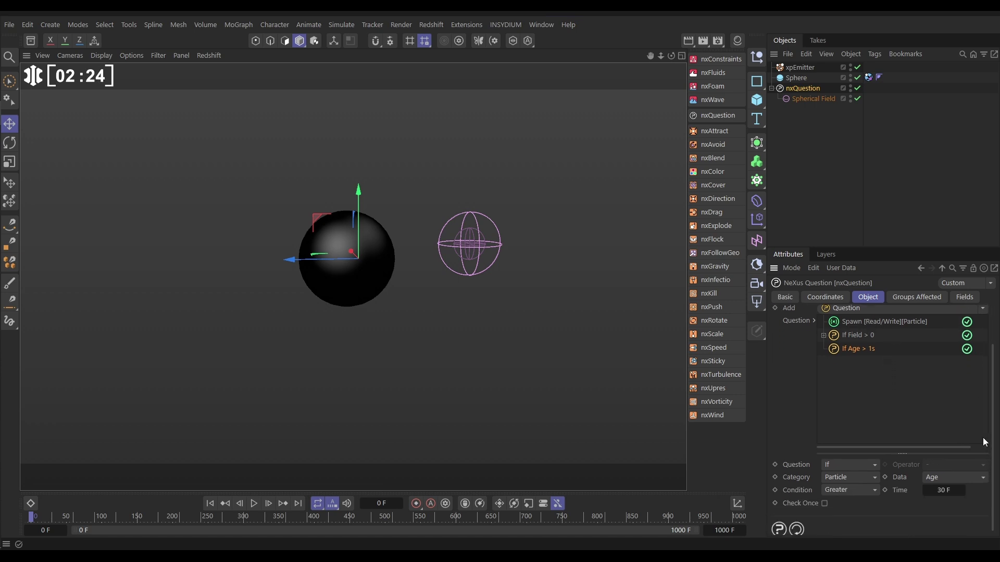
left_click(838, 477)
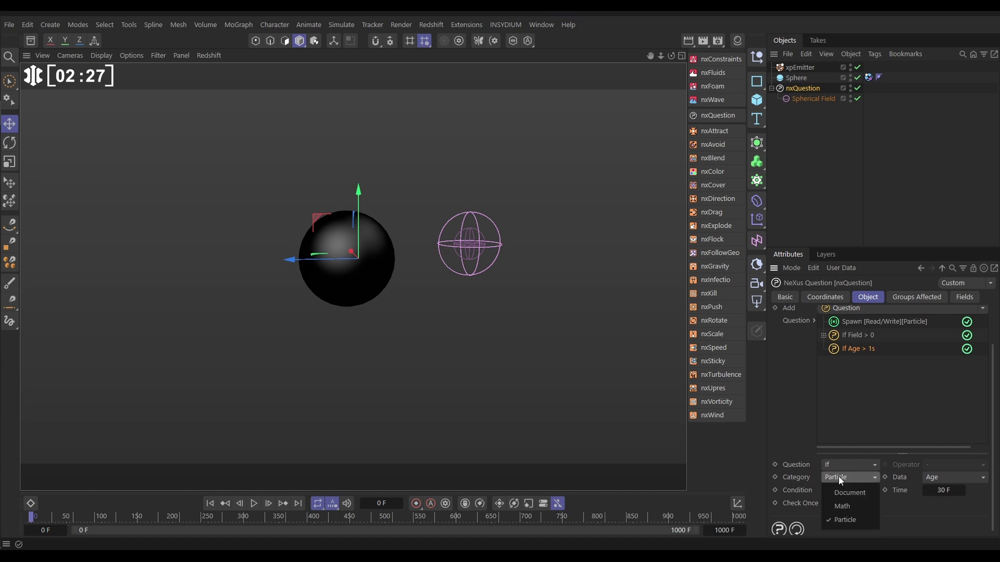
left_click(844, 506)
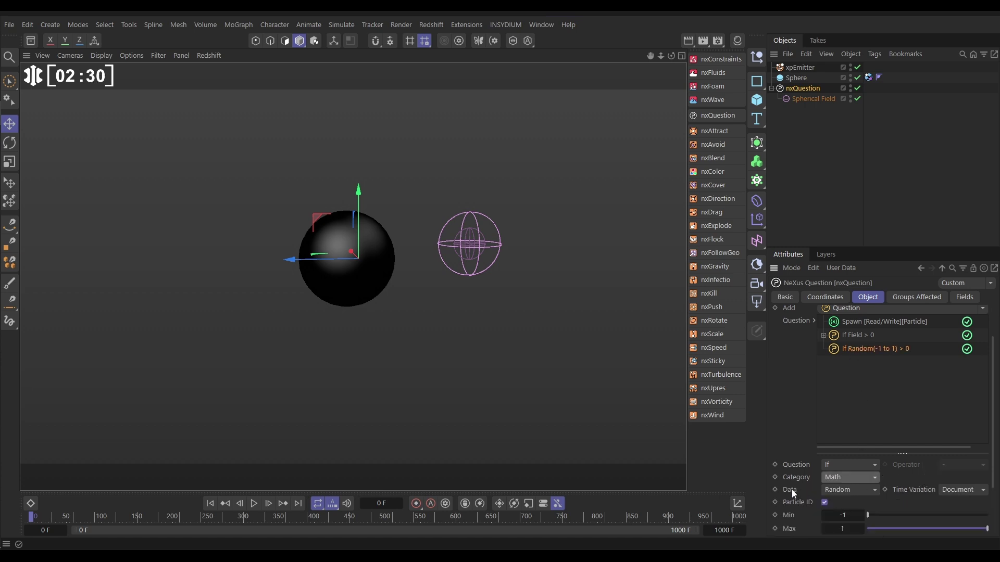
left_click(845, 492)
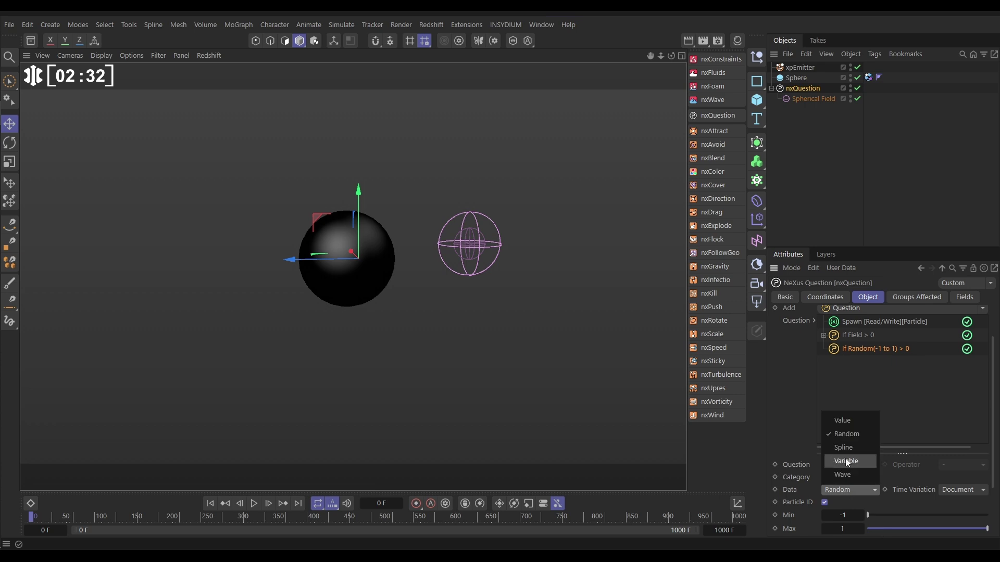
left_click(845, 461)
left_click(858, 503)
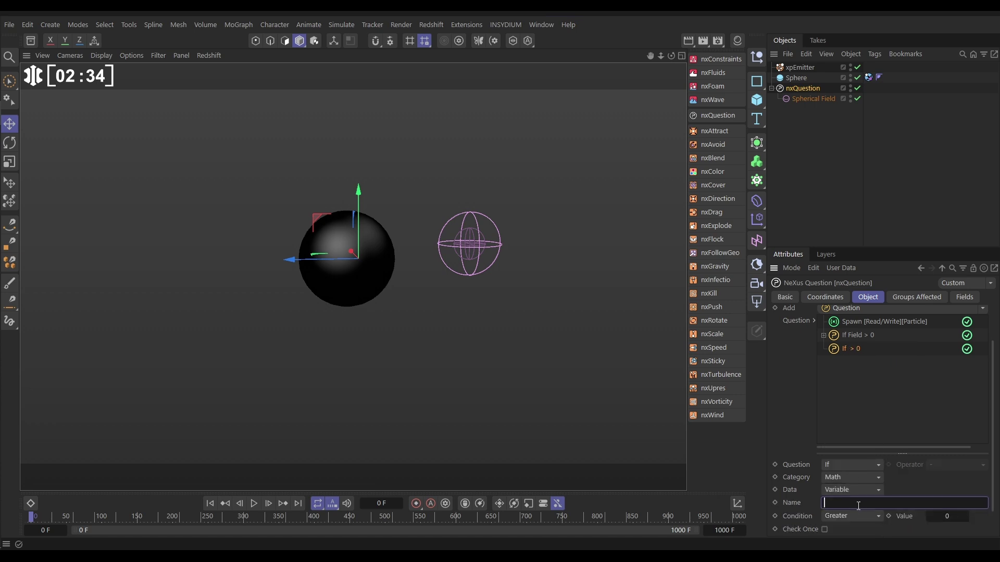
type("Spawn")
key("Return")
- Set the Spawn question's condition to Equal with a value of 1, and add an Action beneath it
left_click(843, 515)
left_click(839, 431)
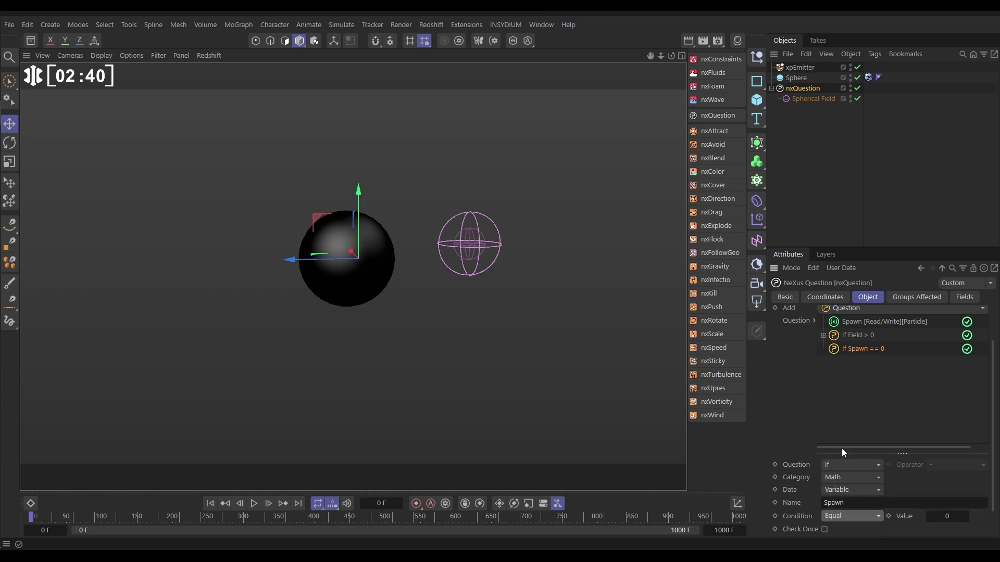
left_click(953, 521)
type("1")
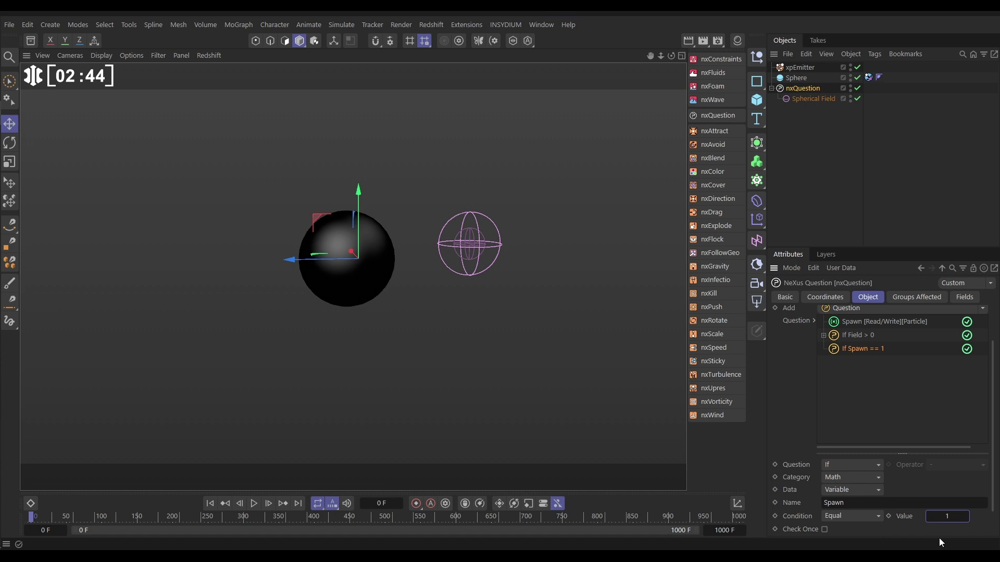
left_click(983, 310)
left_click(935, 337)
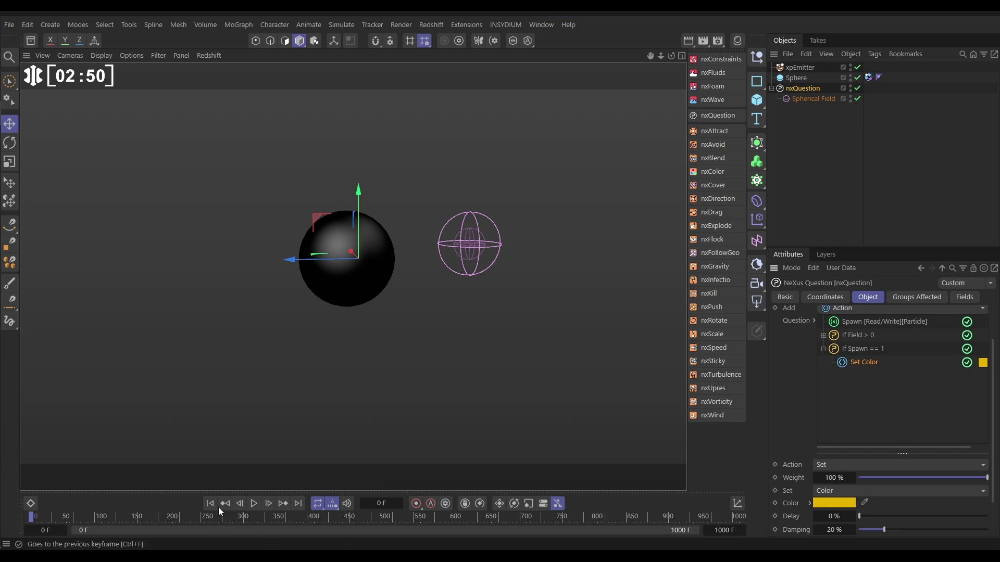
- Test the Set Color action by moving the Spherical Field against the sphere and back during playback, and rewind the simulation
left_click(254, 504)
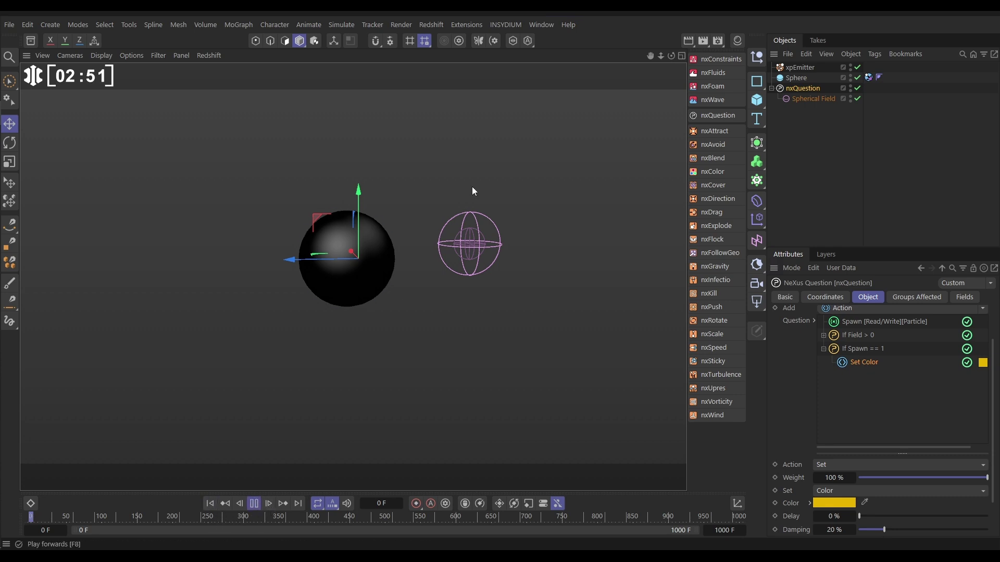
left_click(465, 238)
mouse_move(428, 203)
left_mouse_down()
mouse_move(352, 205)
mouse_move(420, 220)
left_mouse_up()
left_click_drag(343, 263, 513, 233, "alt")
left_click(255, 503)
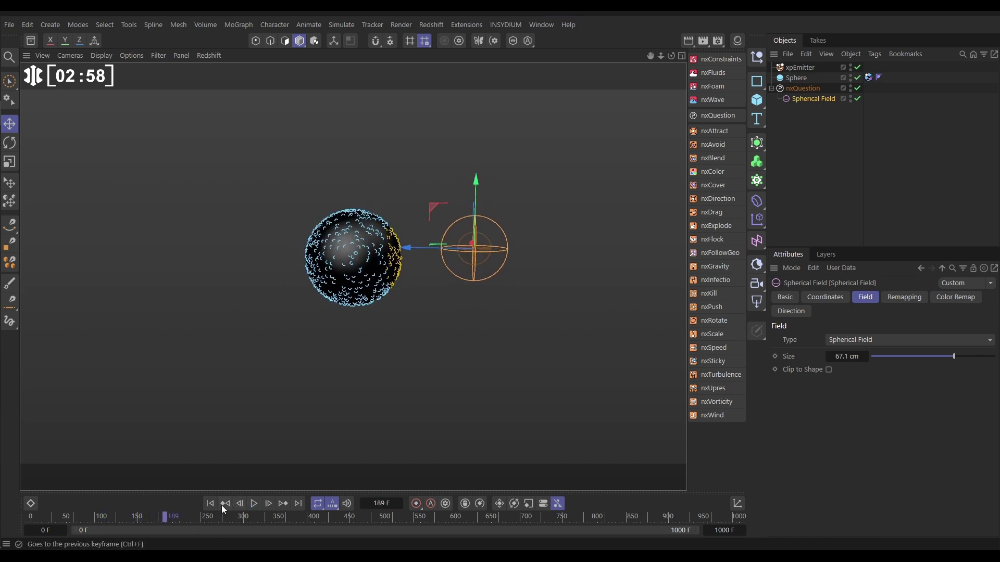
left_click(211, 504)
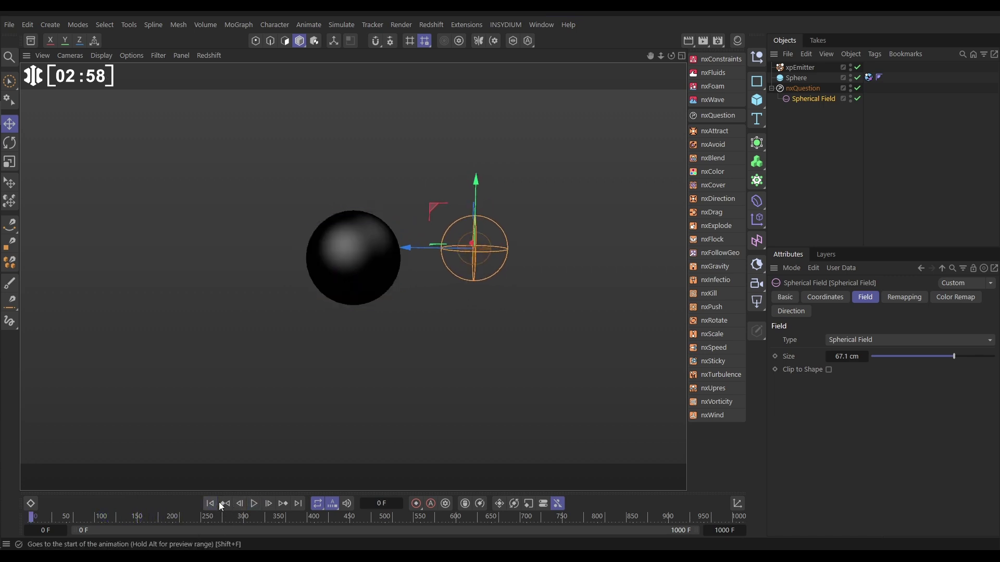
- Change the action under the If Spawn == 1 question in nxQuestion from Set Color to Spawn
left_click(793, 88)
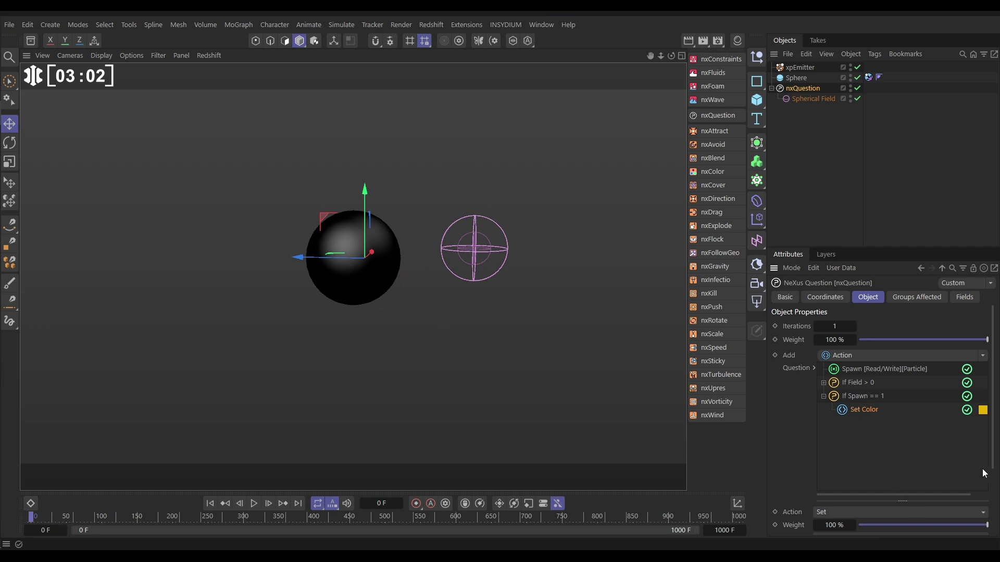
left_click(943, 513)
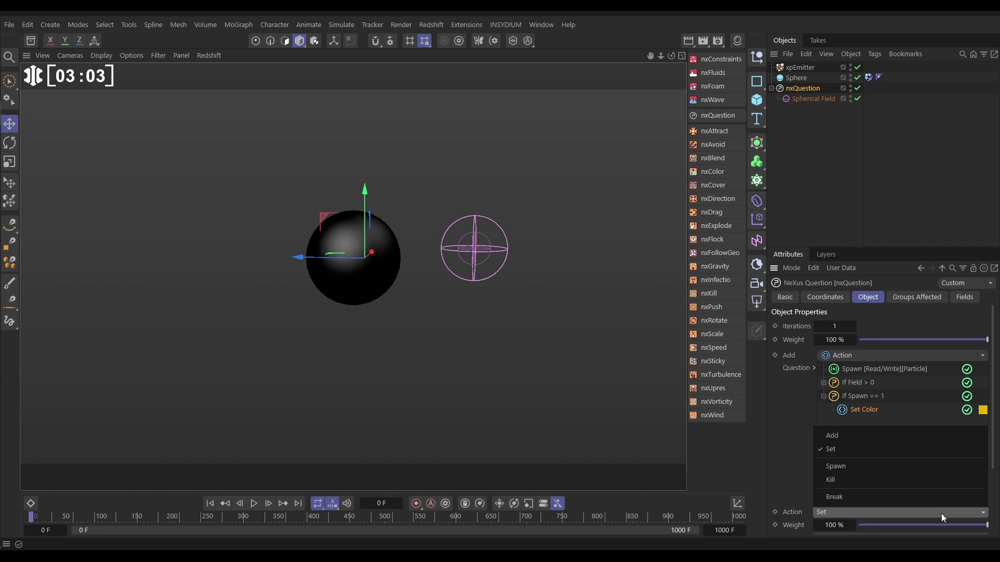
left_click(834, 467)
left_click_drag(993, 433, 989, 502)
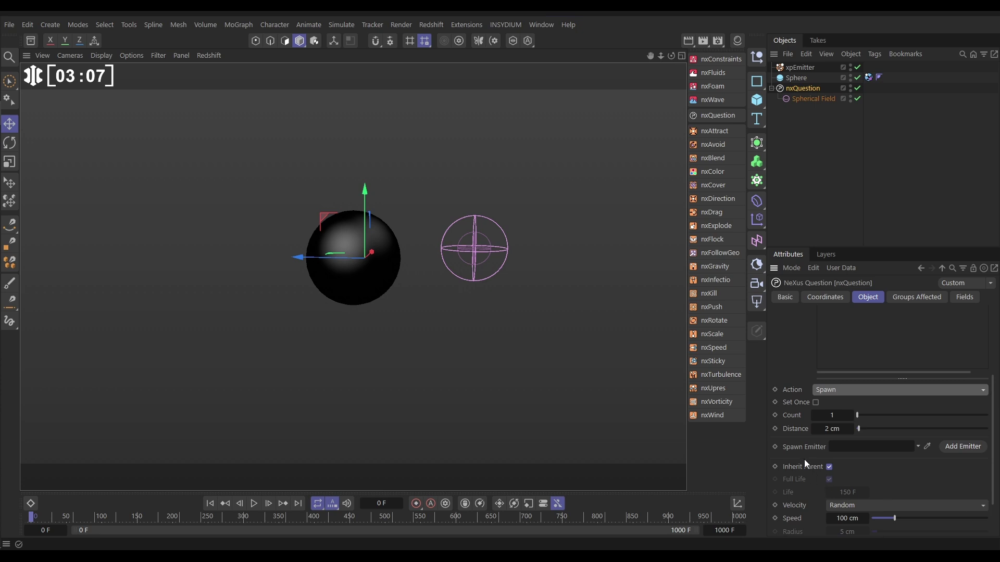
- Add a new Spawn Emitter for the action and place it directly below the existing xpEmitter in the object list
left_click(947, 446)
left_click_drag(788, 107, 794, 72)
left_click(798, 99)
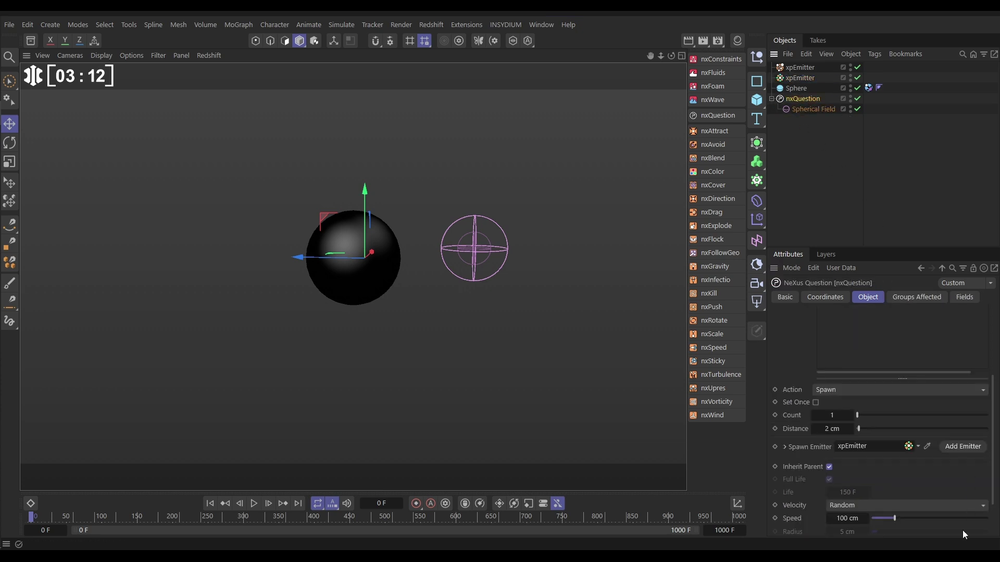
- Set the Spawn action's Distance to 0.3 cm
left_click(827, 429)
type(".3")
key("Return")
- Disable Inherit Parent for the spawned particles and set their Speed to 0 cm and Radius to 3 cm
scroll(864, 463, "down", 2)
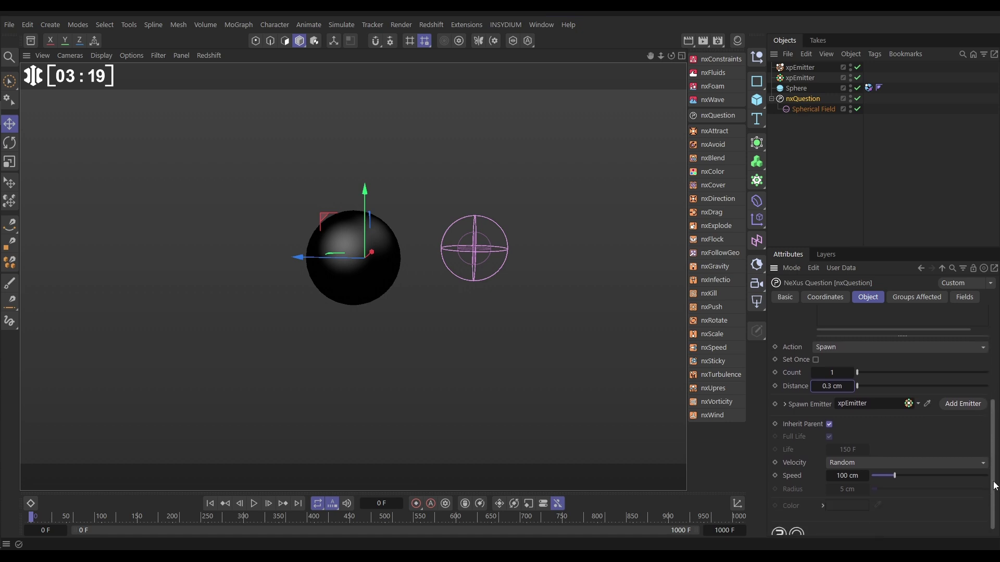
left_click(829, 421)
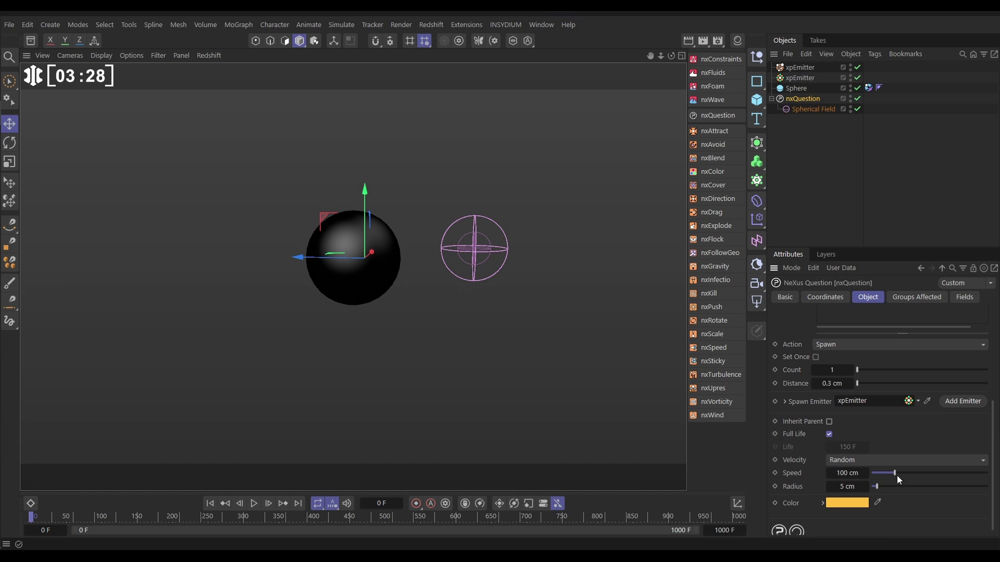
left_click_drag(894, 473, 810, 464)
double_click(839, 487)
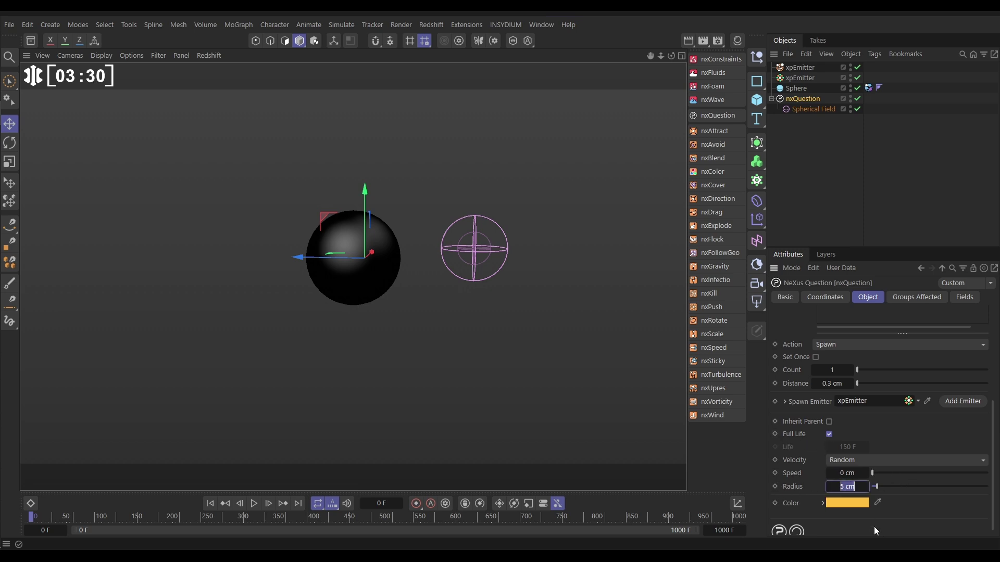
type("3")
- Play the simulation from the start, move the Spherical Field onto the sphere and away, and inspect the spawned particles up close
left_click(211, 506)
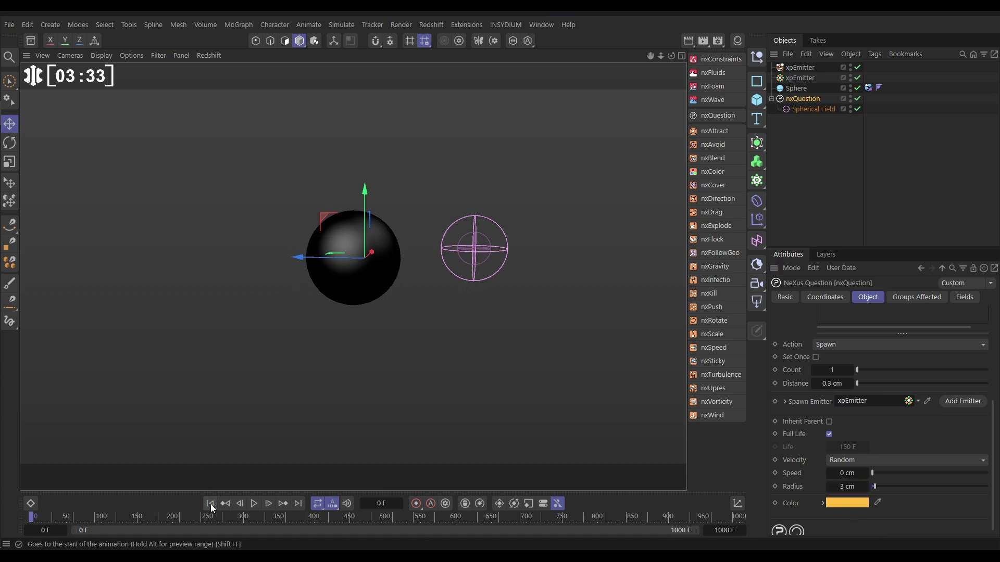
left_click(254, 504)
left_click(454, 254)
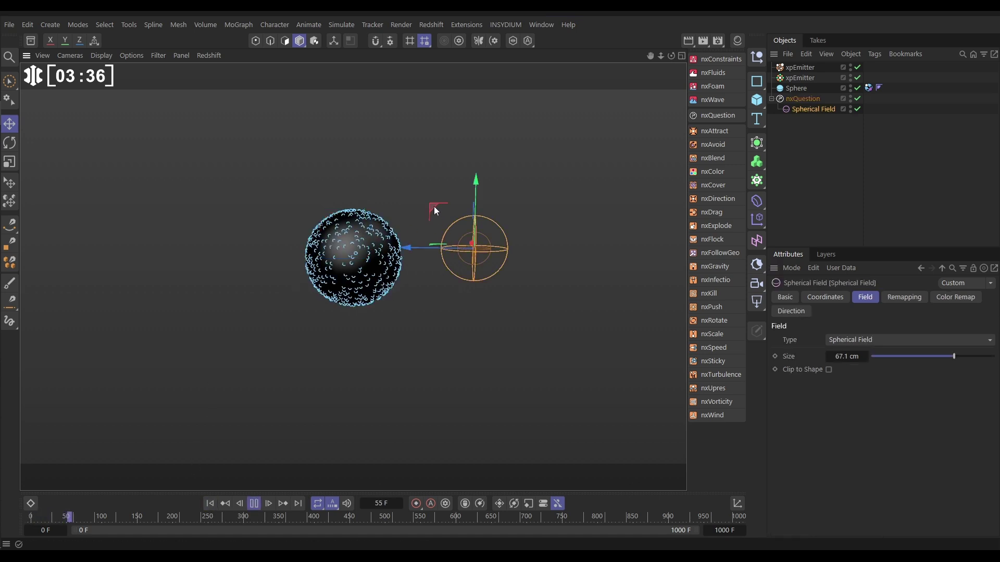
left_click_drag(433, 206, 372, 207)
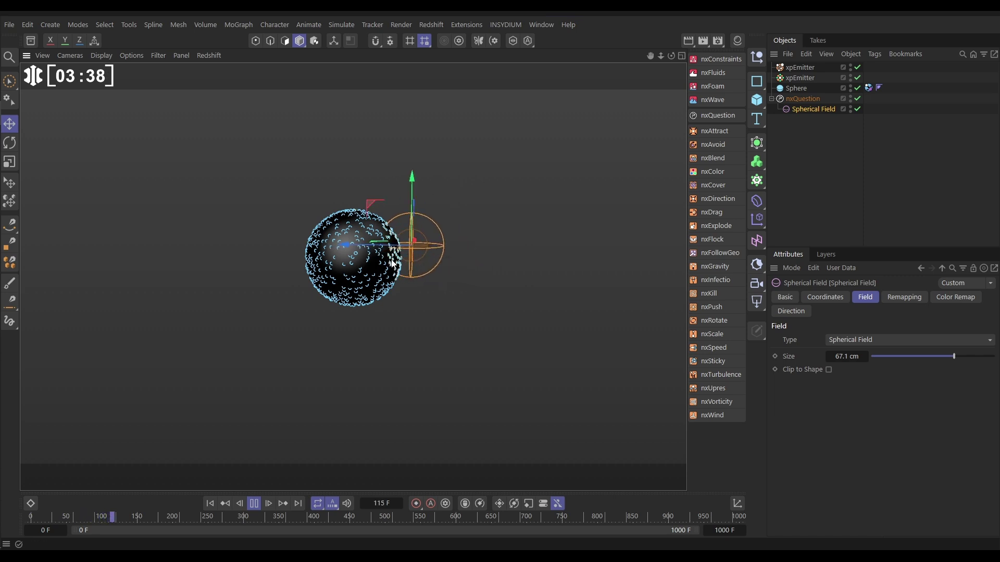
right_click_drag(390, 239, 551, 218, "alt")
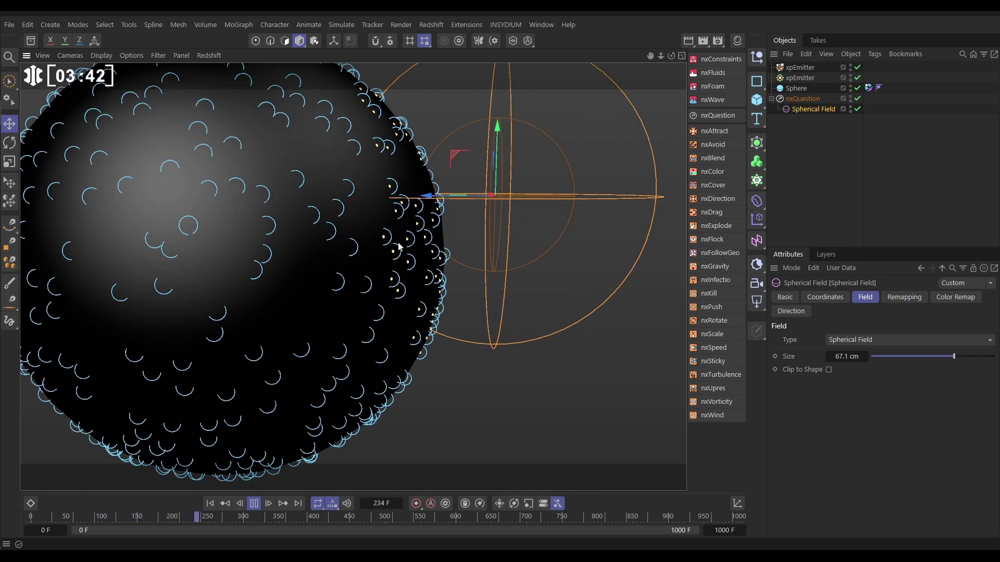
right_click_drag(430, 248, 317, 280, "alt")
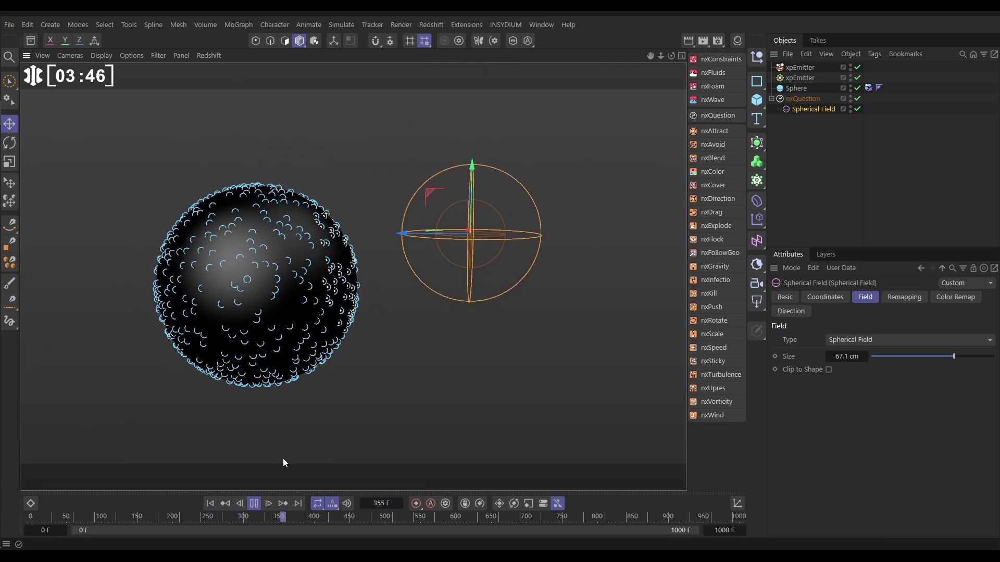
left_click(253, 504)
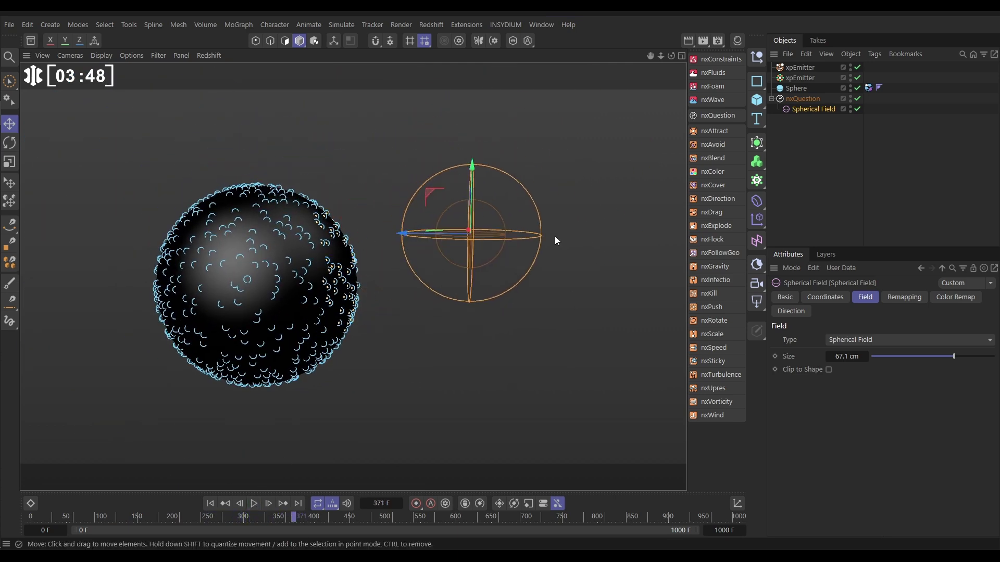
- Add an nxPush modifier below nxQuestion, and replay the simulation from the start while moving the Spherical Field against the sphere
left_click(711, 307)
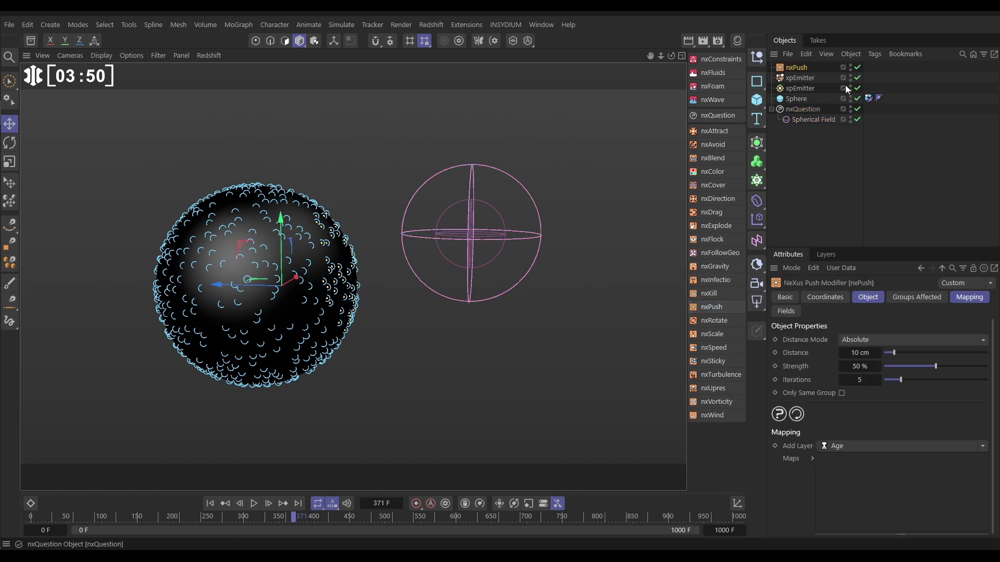
left_click_drag(796, 67, 801, 135)
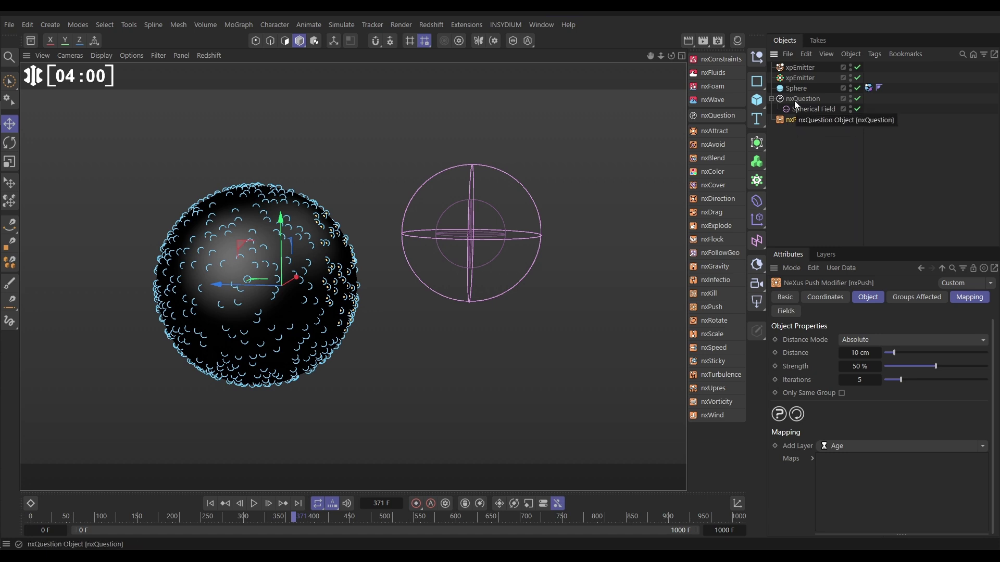
left_click(211, 504)
left_click(254, 504)
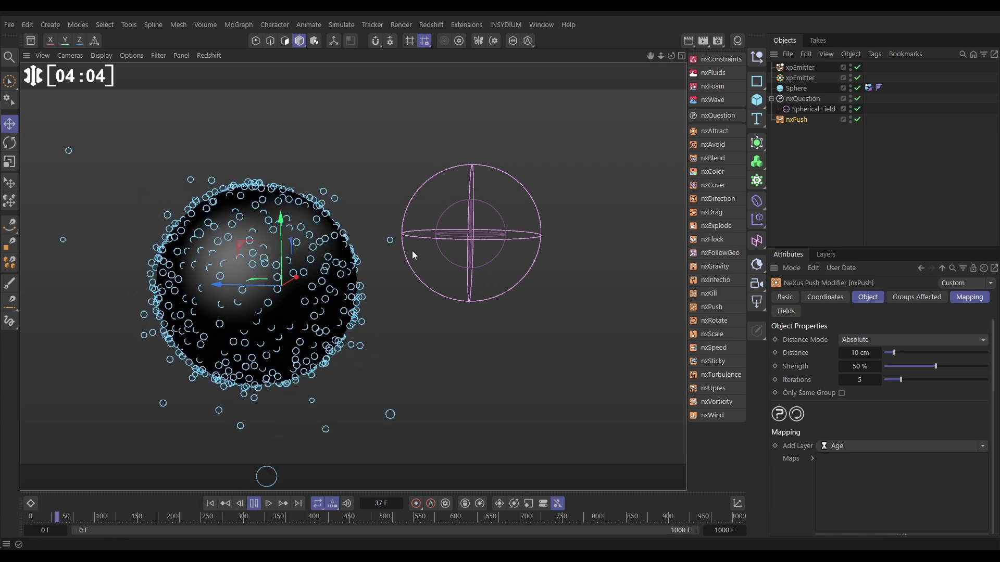
left_click(433, 230)
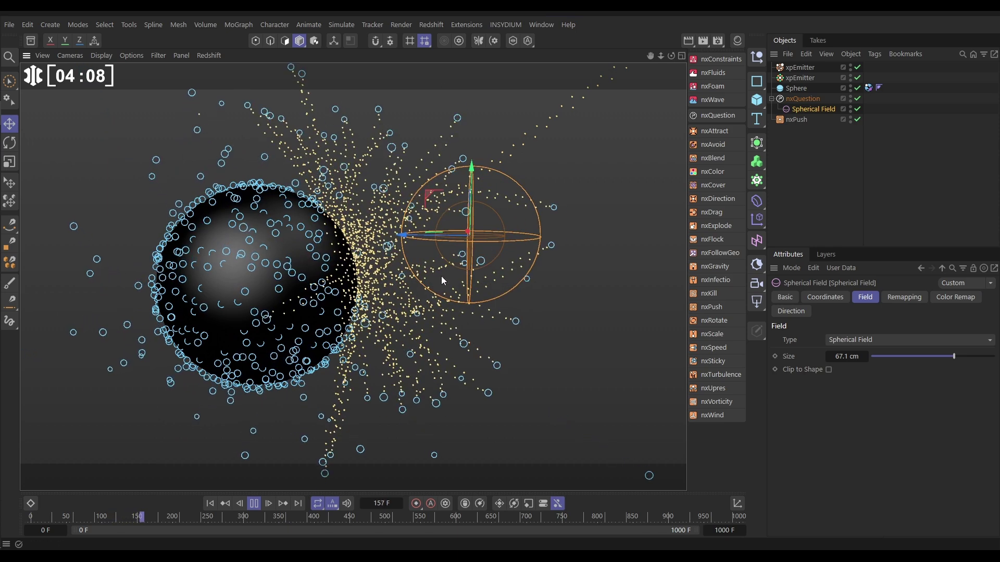
left_click(254, 503)
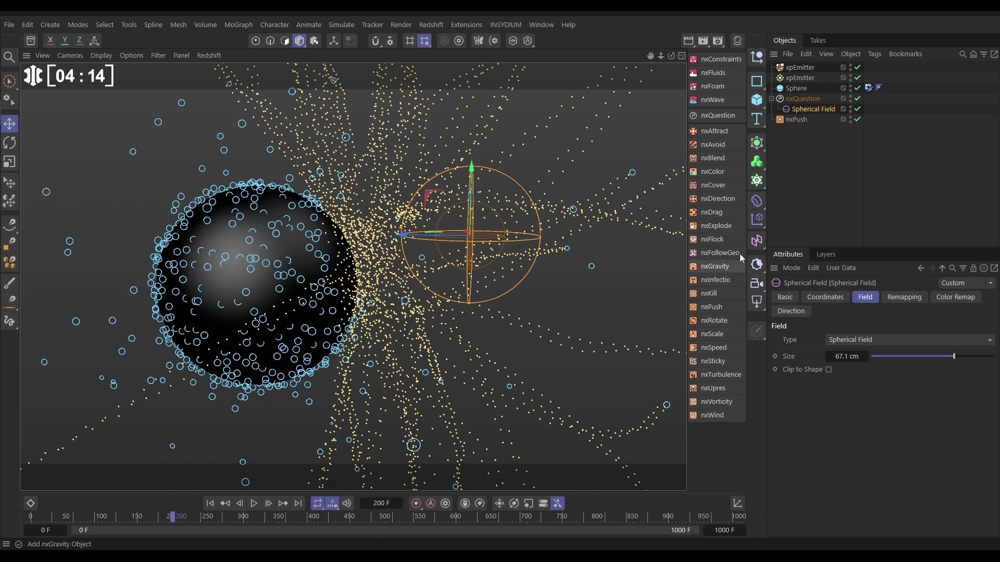
- Set the nxPush modifier's Distance Mode to Particle Radius and its Strength to 100%
left_click(792, 119)
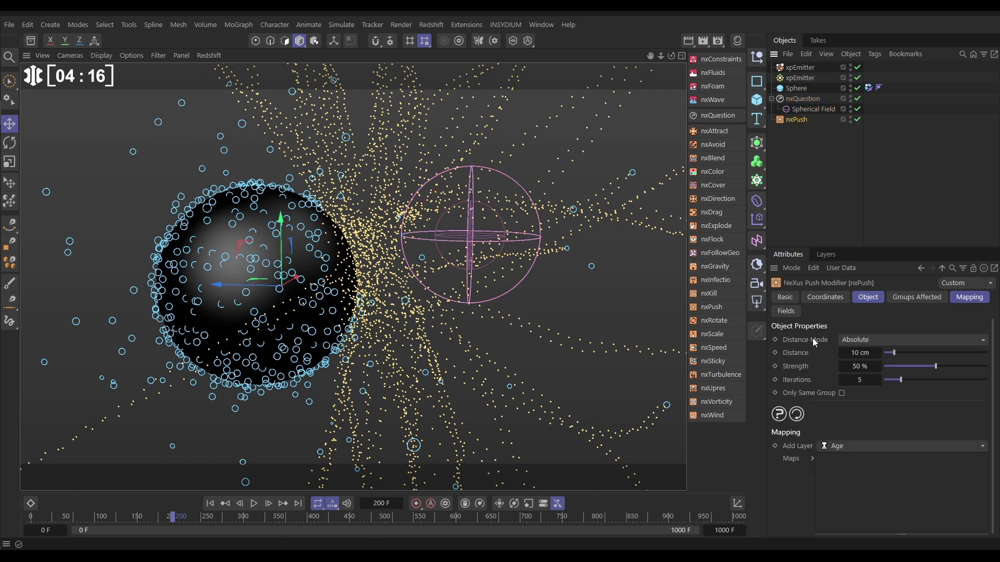
left_click(855, 341)
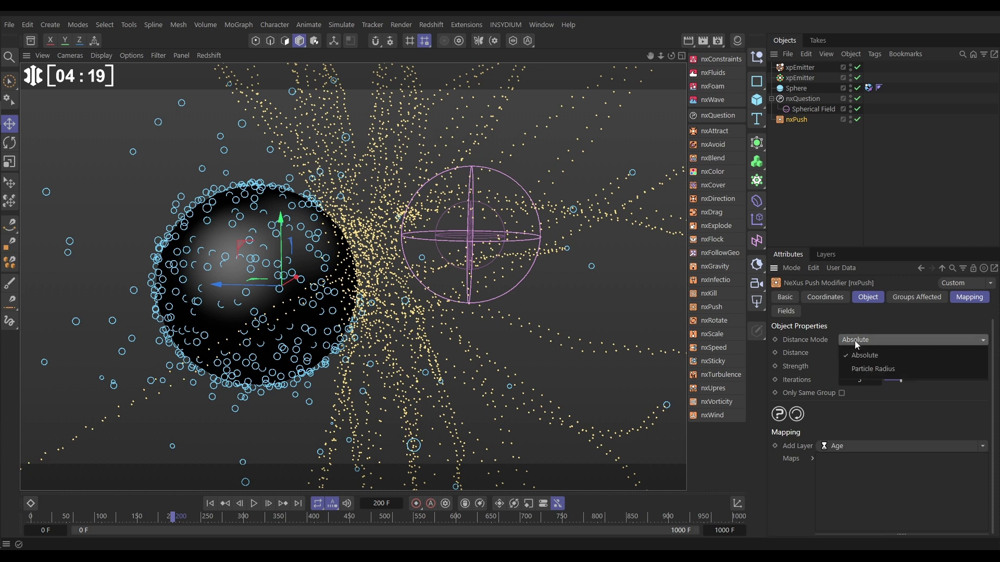
left_click(864, 369)
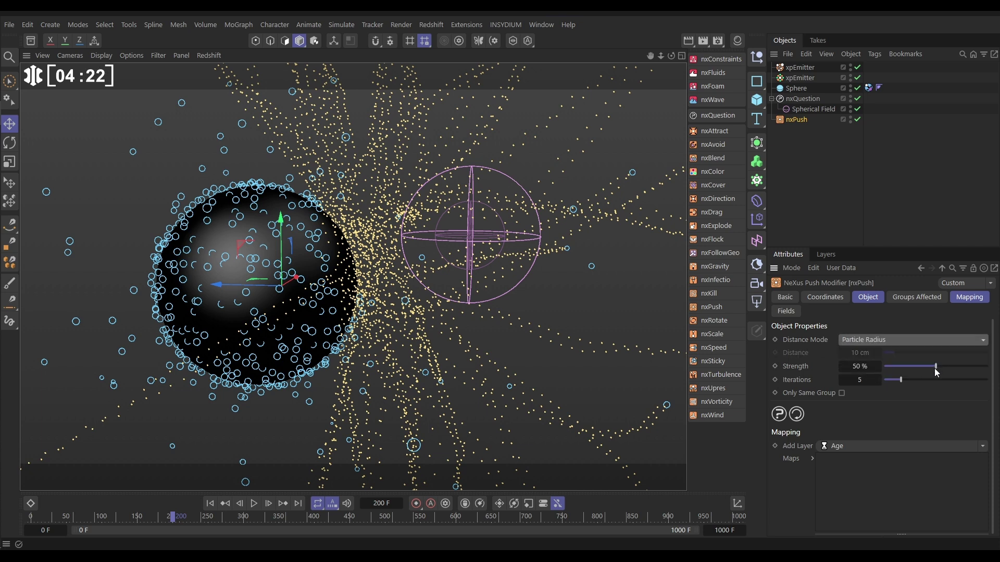
left_click_drag(936, 367, 988, 366)
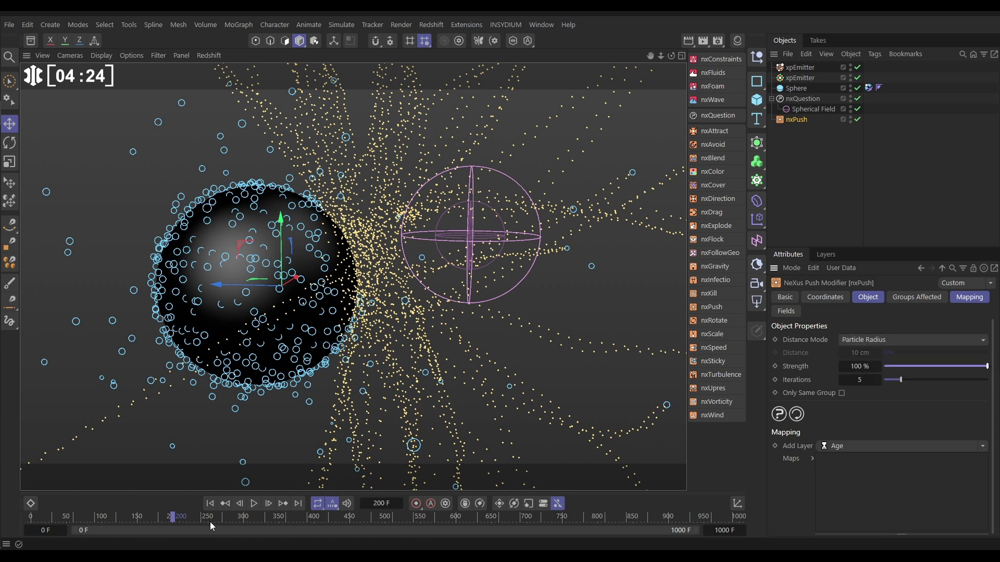
- Replay the simulation from the start, touching the sphere with the Spherical Field and pulling the field away up and outward
left_click(210, 503)
left_click(254, 503)
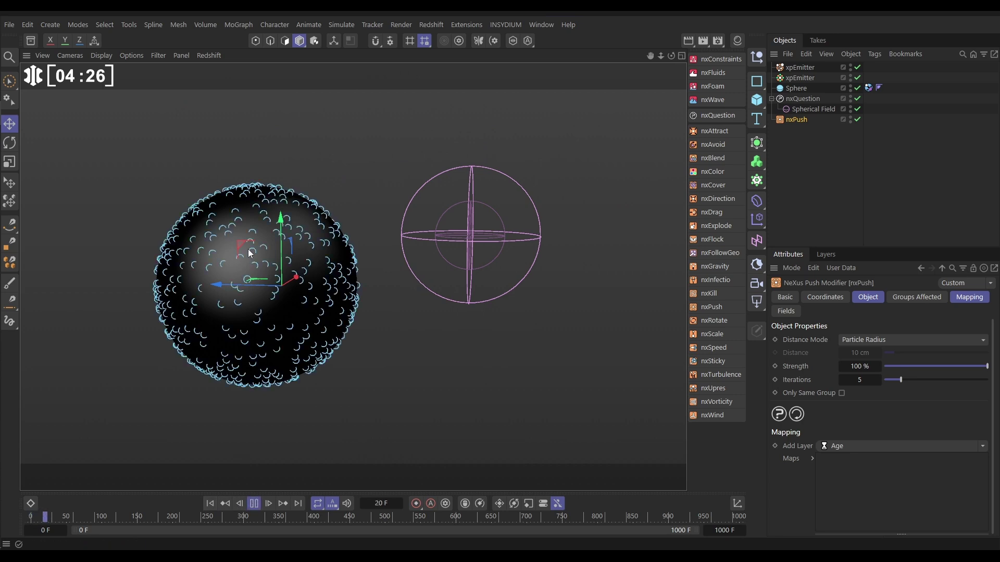
left_click(464, 224)
left_click_drag(427, 192, 551, 140)
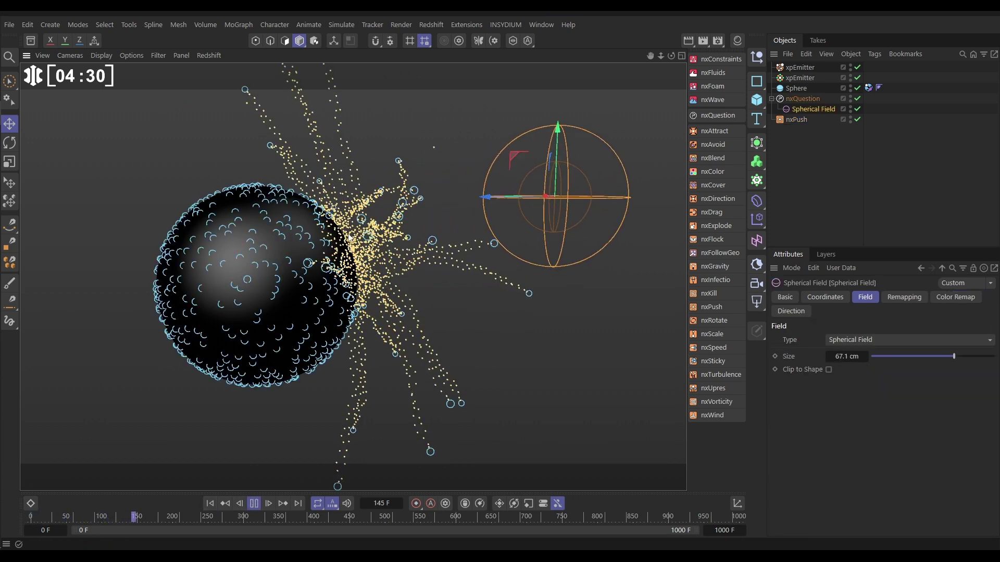
- Watch the spawned tendrils spread outward from a wider view of the sphere, and stop the playback
scroll(385, 256, "down", 5)
middle_click_drag(377, 261, 298, 285, "alt")
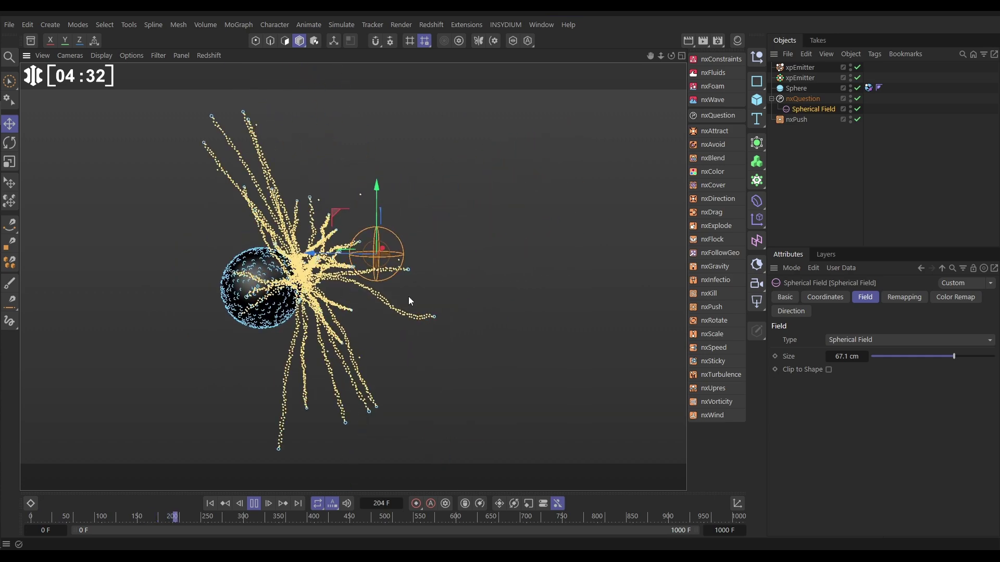
left_click_drag(298, 285, 325, 287, "alt")
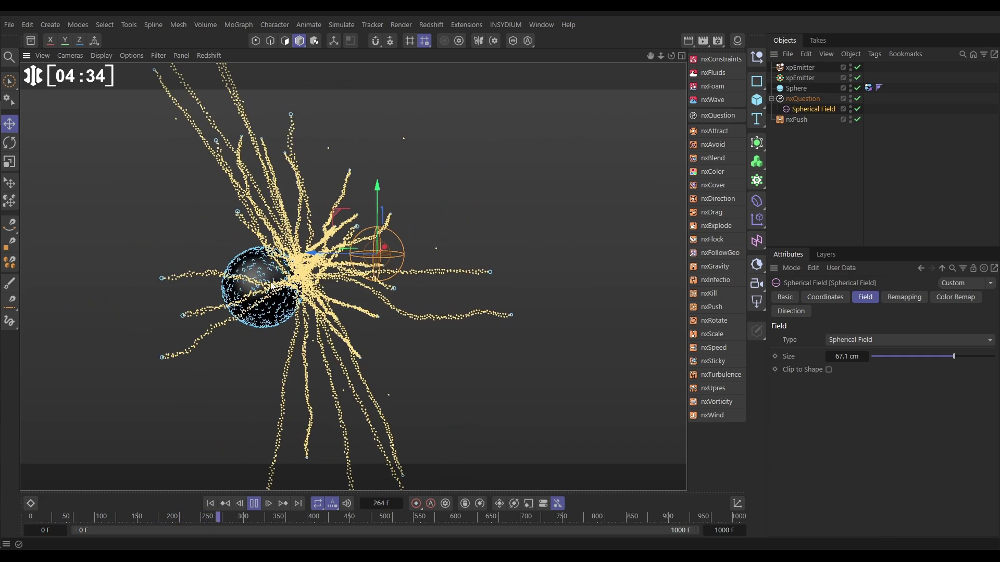
left_click(254, 505)
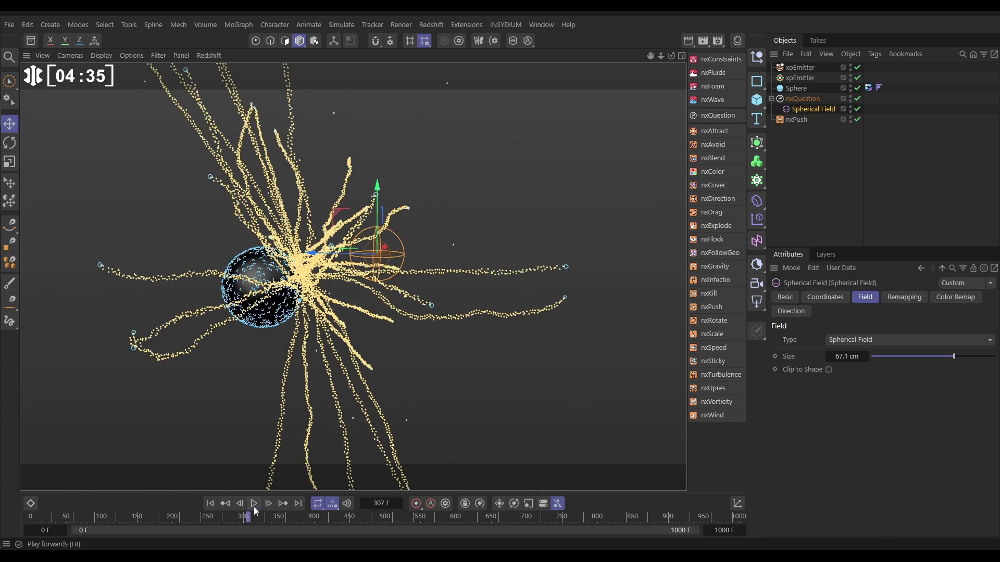
- Replay the simulation from the start, move the Spherical Field onto the sphere and back off it, and stop the playback
left_click(210, 504)
left_click(255, 503)
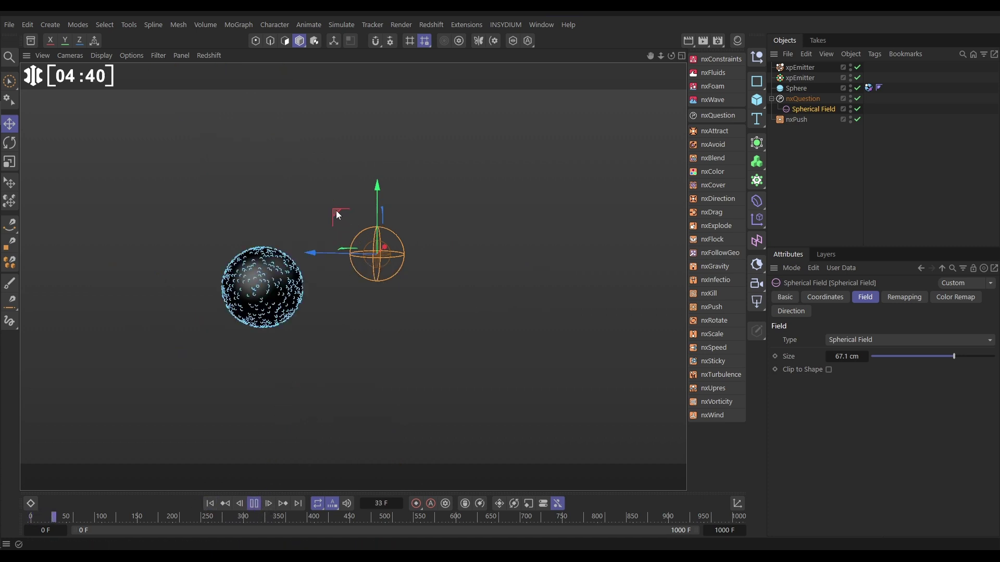
left_click_drag(349, 226, 338, 321)
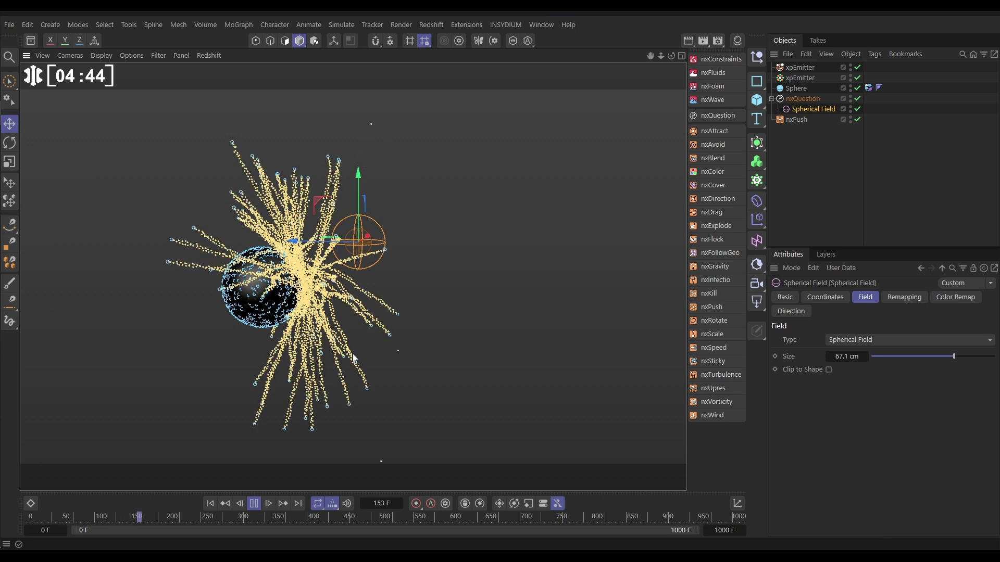
left_click(254, 504)
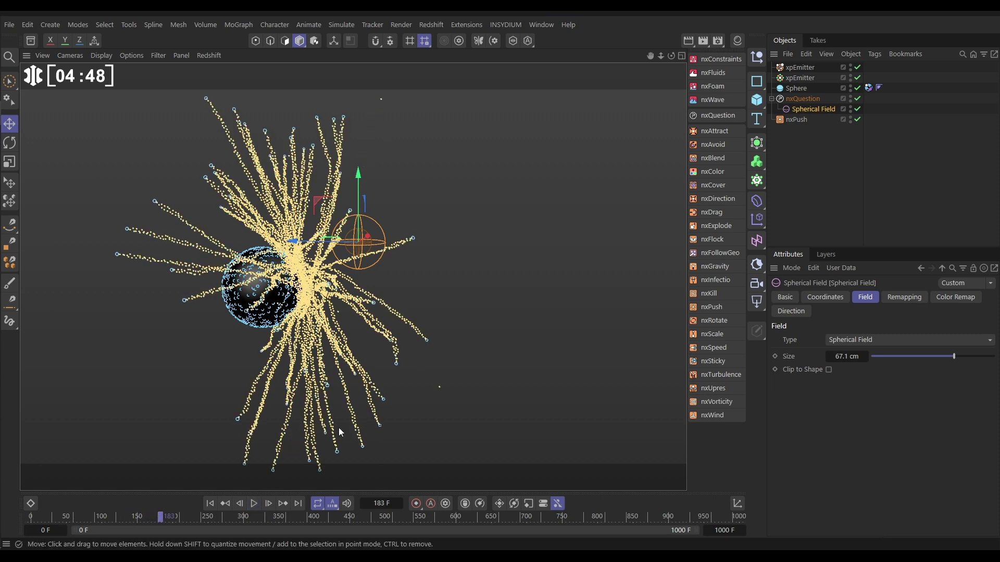
- Add a new top-level Question below If Spawn == 1 in nxQuestion and set its particle data to Neighbors
left_click(803, 98)
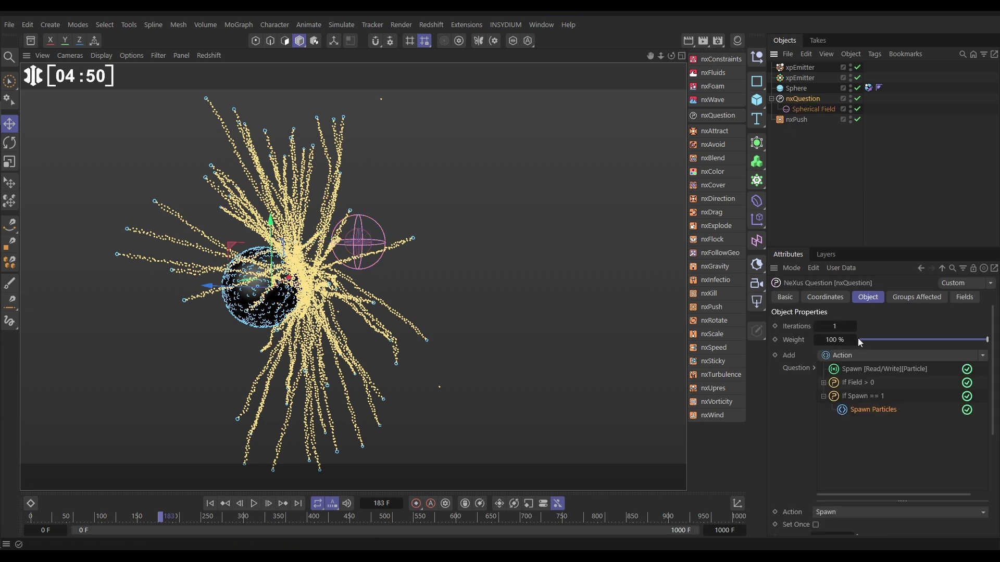
left_click(869, 410)
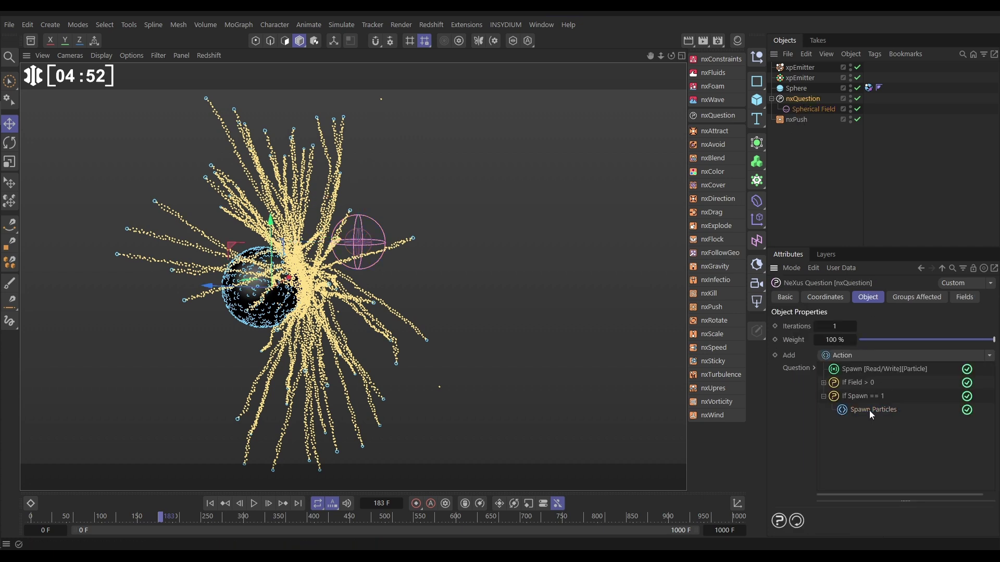
left_click(823, 396)
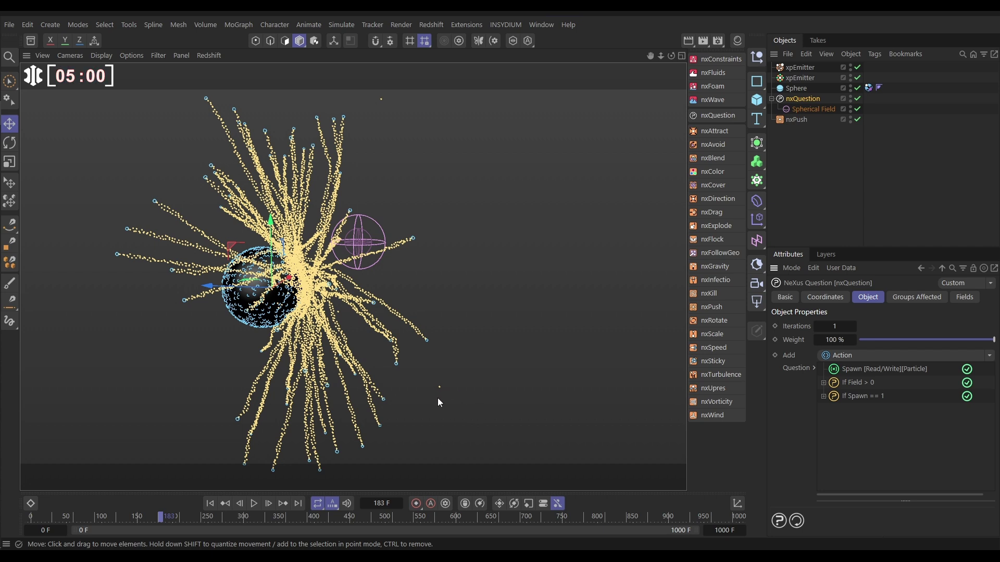
left_click(989, 356)
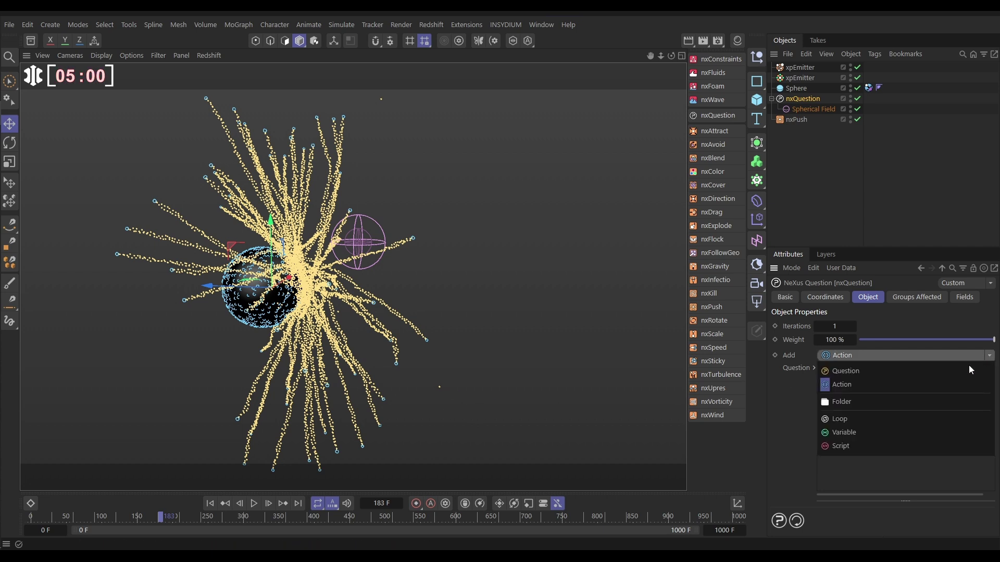
left_click(900, 371)
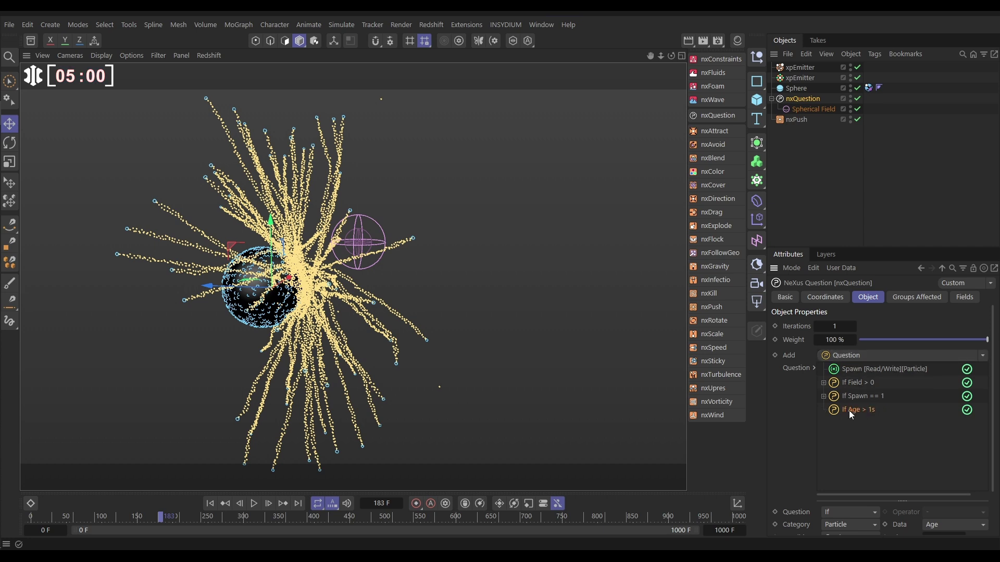
scroll(992, 419, "down", 3)
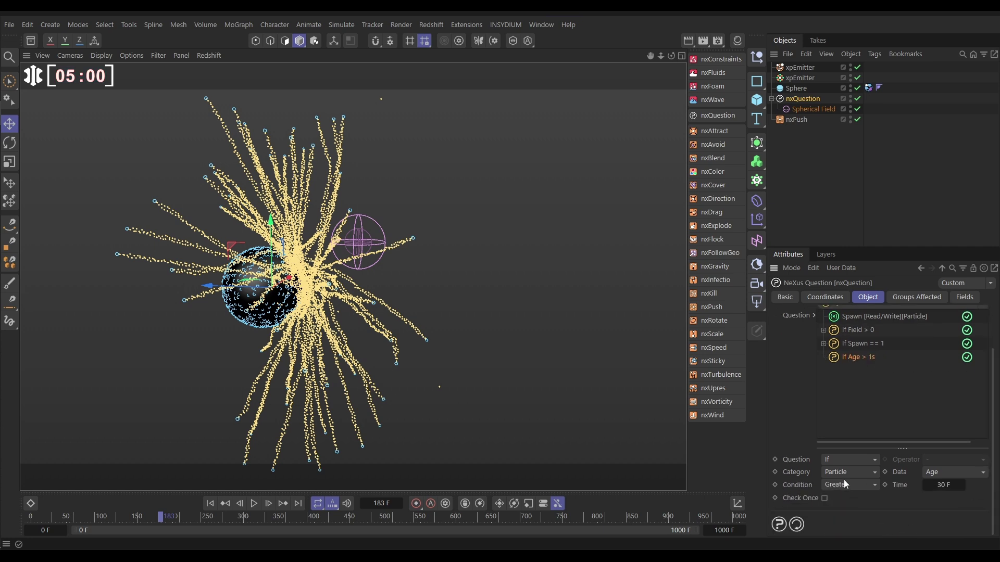
left_click(932, 473)
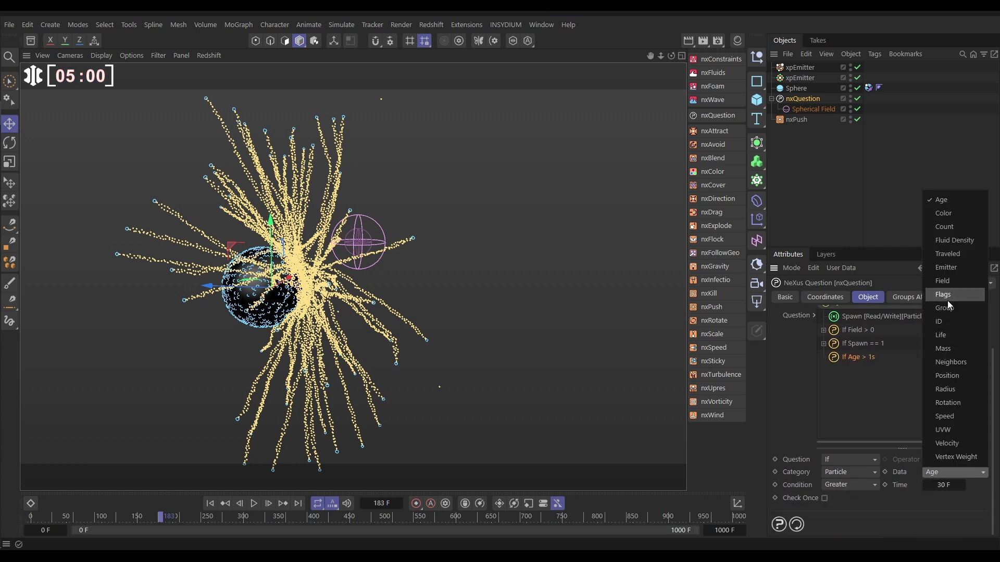
left_click(936, 364)
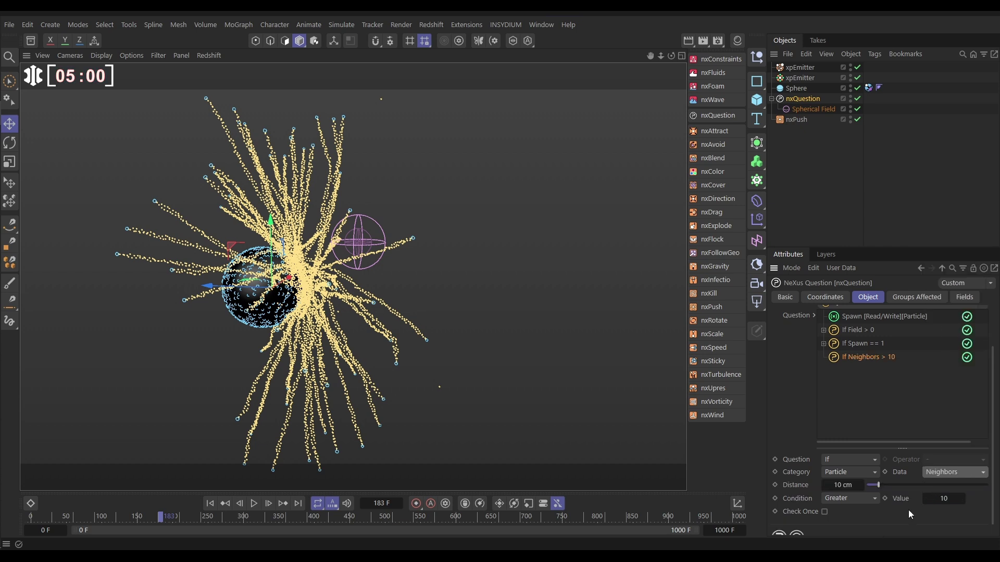
- Set the Neighbors question's Distance to 5 cm, its Condition to Less and its Value to 2
left_click(844, 484)
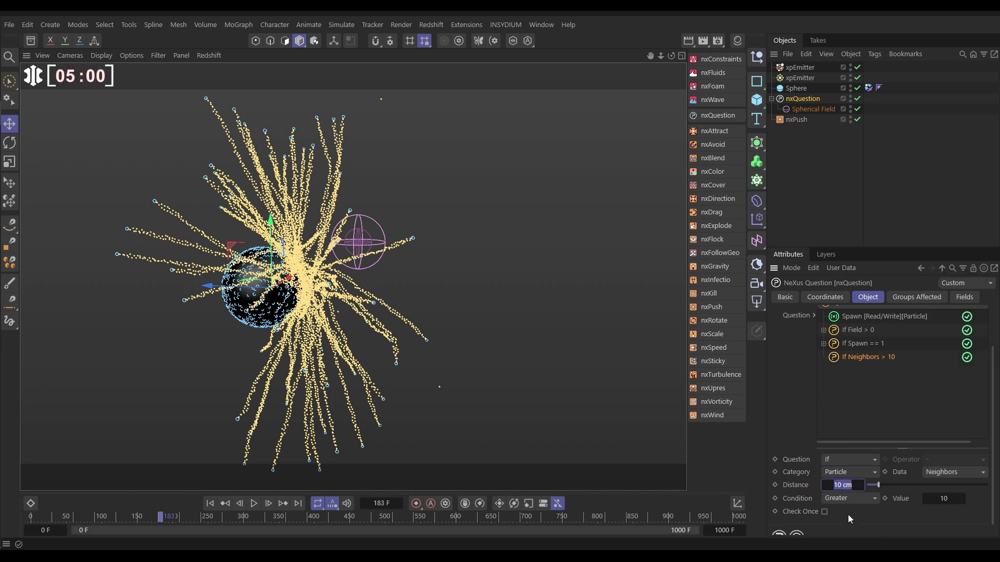
type("5")
key("Return")
left_click(845, 498)
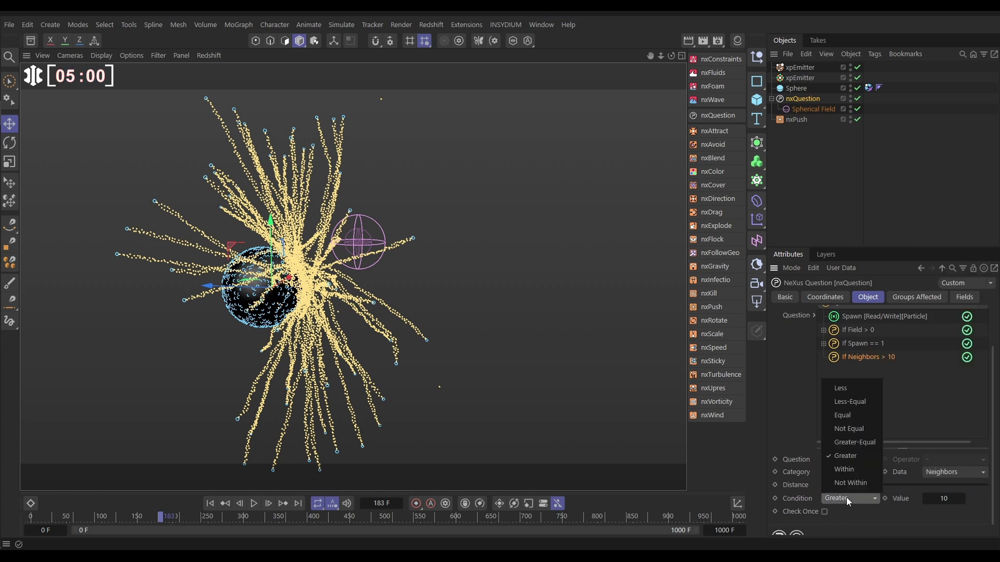
left_click(845, 389)
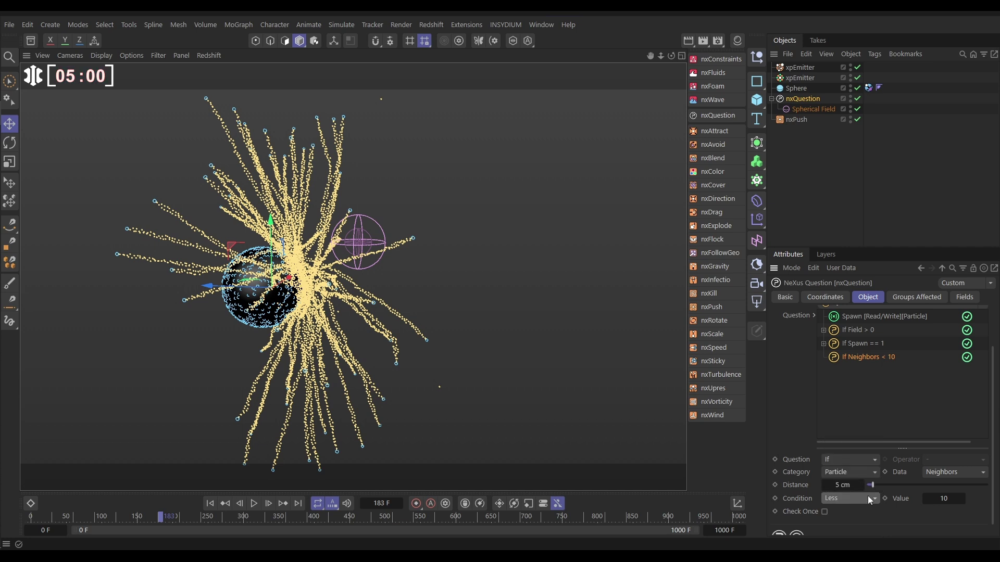
left_click(943, 499)
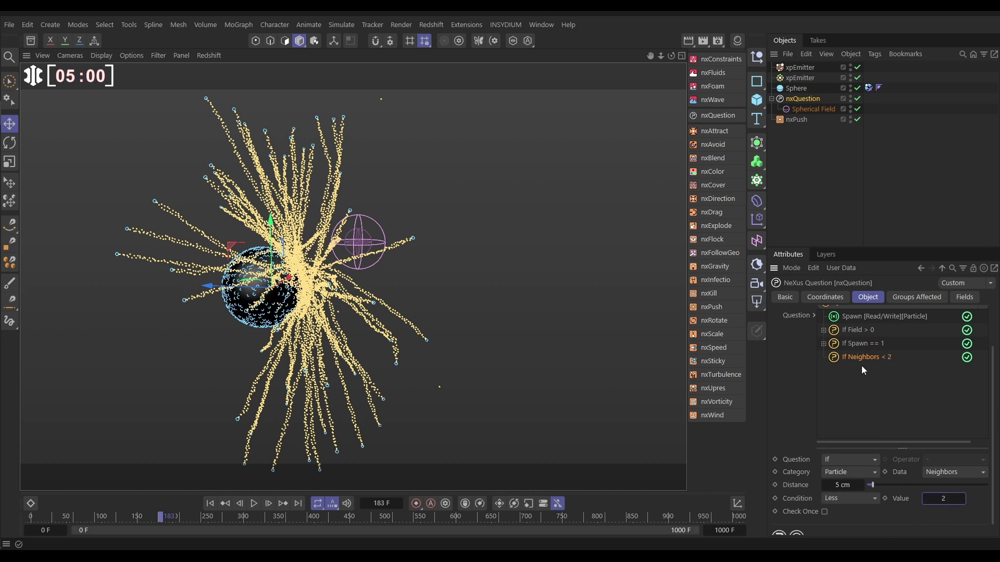
- Add an Action under the If Neighbors < 2 question and make it set the particles' Speed
left_click_drag(992, 435, 993, 410)
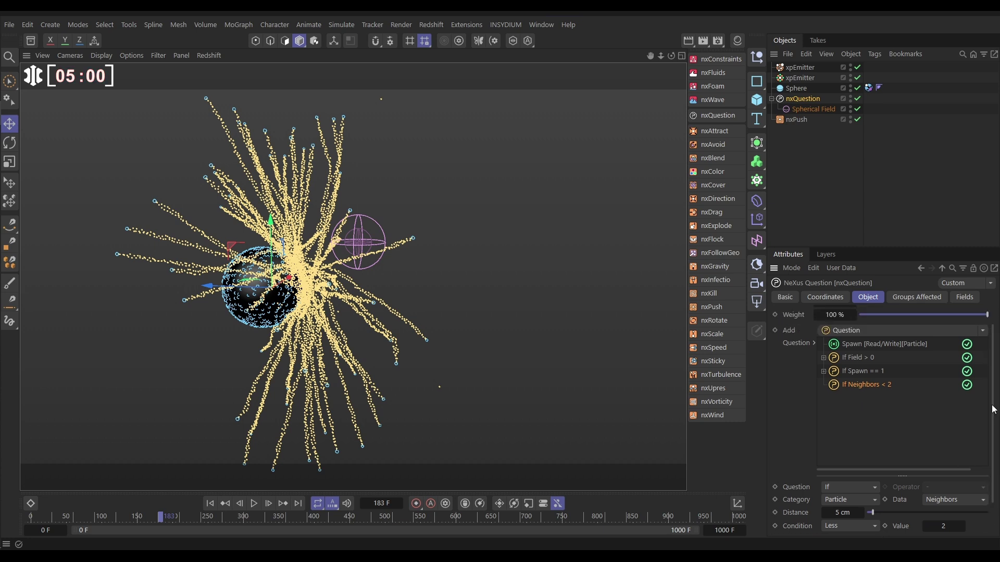
left_click(981, 330)
left_click(931, 364)
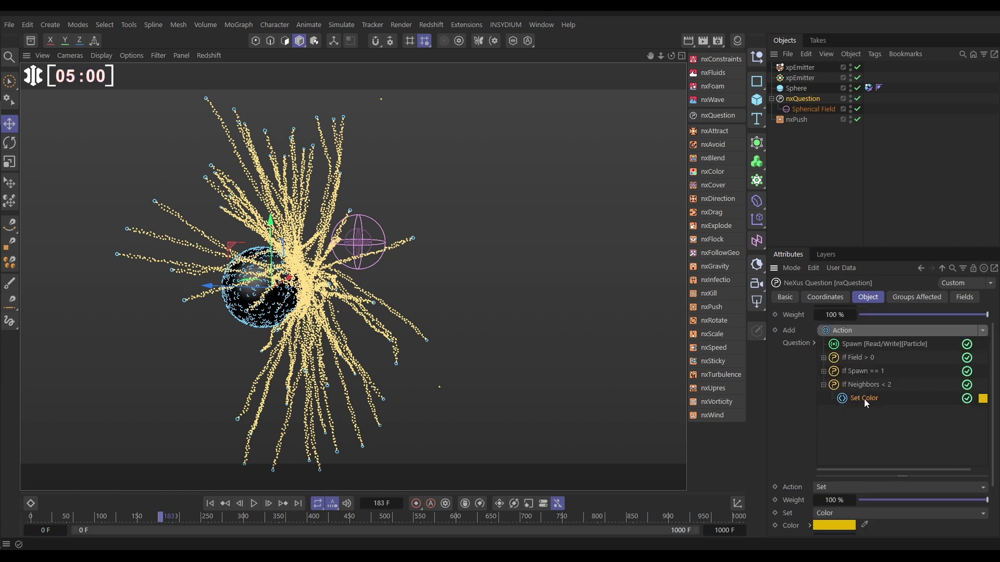
left_click(833, 514)
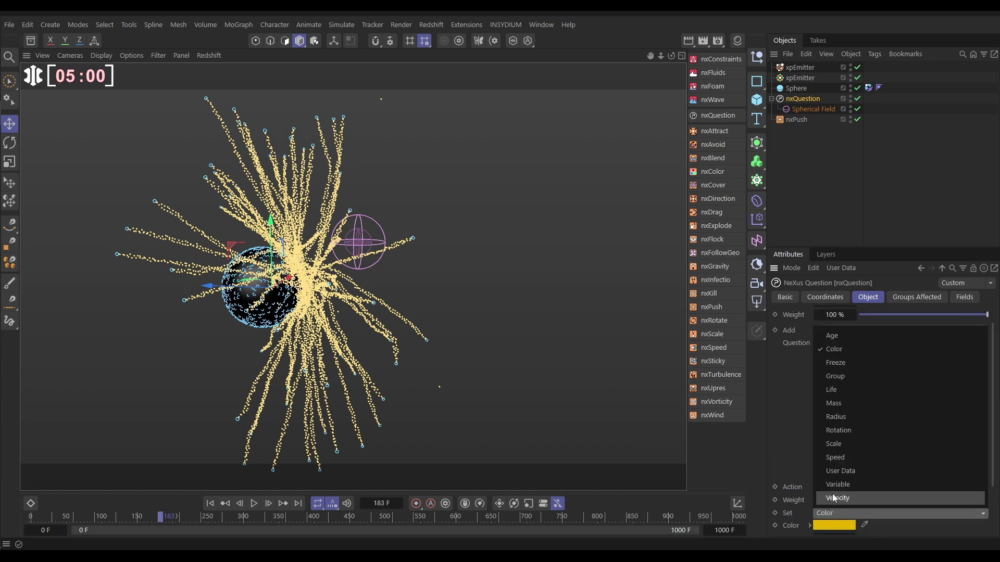
left_click(834, 458)
scroll(870, 469, "down", 3)
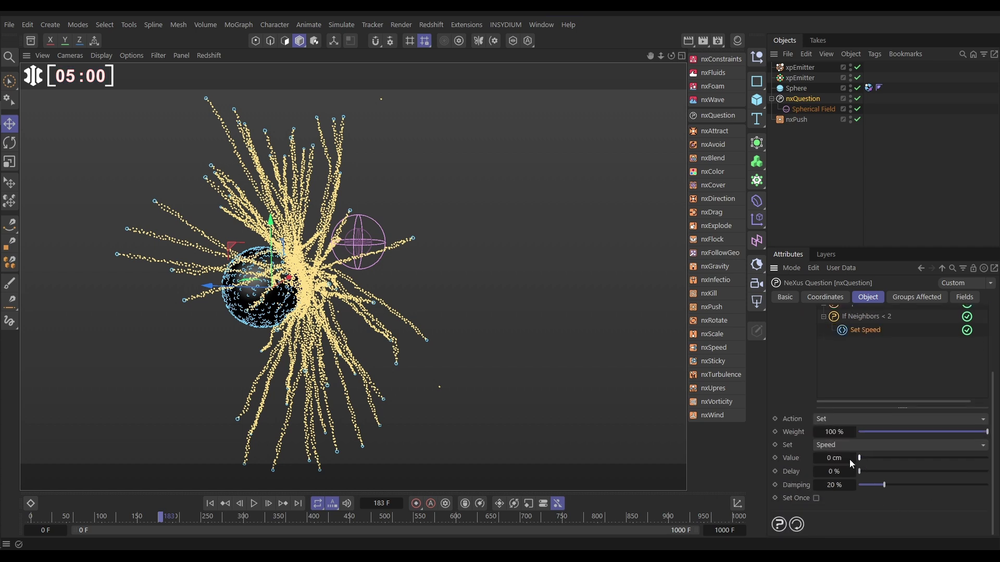
- Replay the simulation from the start, touching the sphere with the Spherical Field and pulling the field away up and outward
left_click(210, 503)
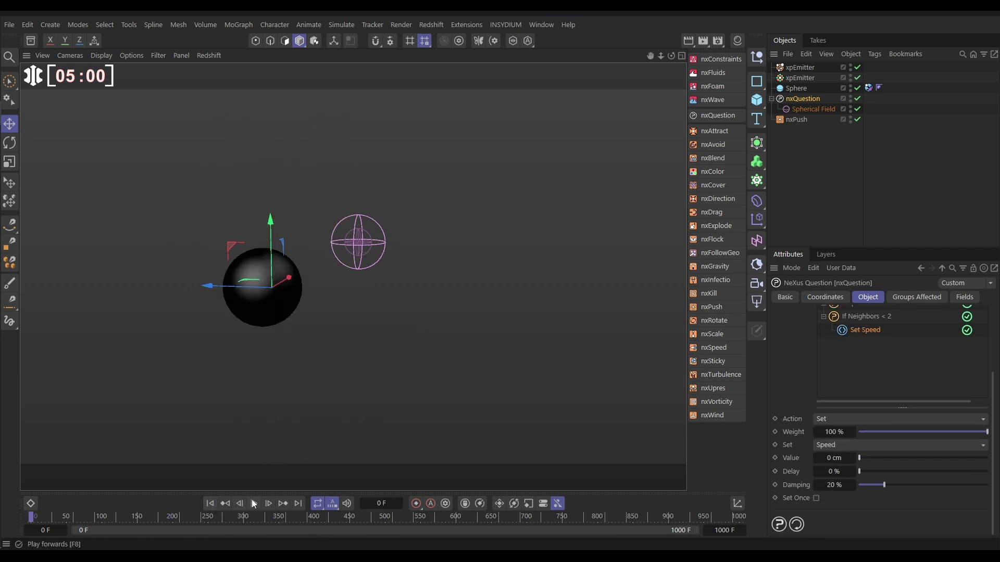
left_click(254, 503)
left_click_drag(341, 229, 424, 183)
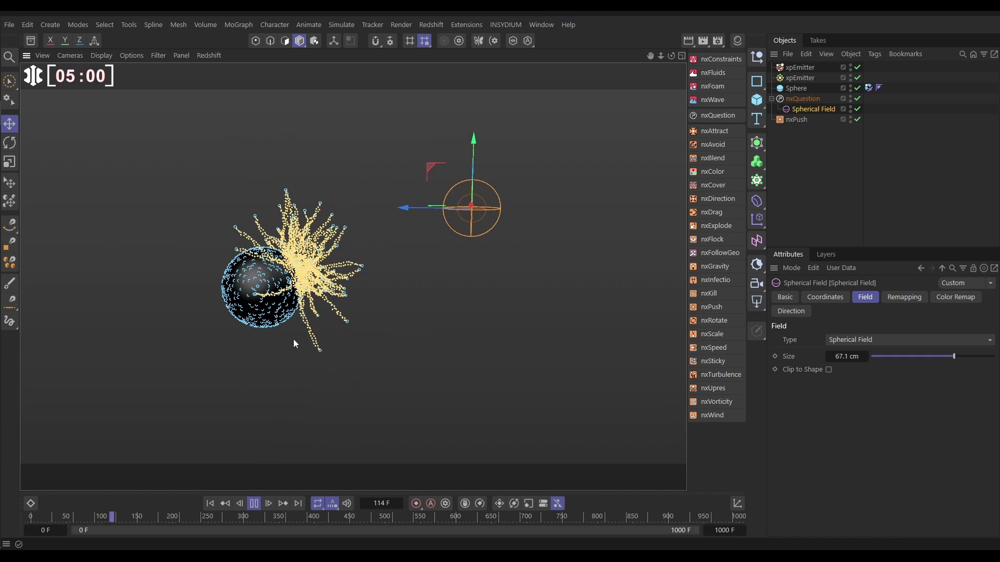
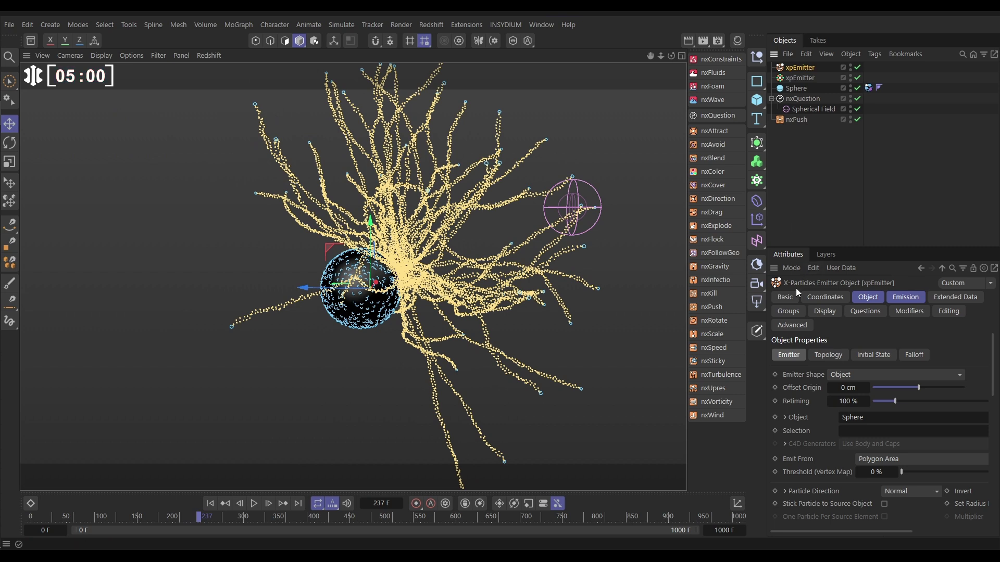
- Turn off Full Lifespan for the first xpEmitter and replay from the start while moving the Spherical Field onto the sphere and away
left_click(899, 297)
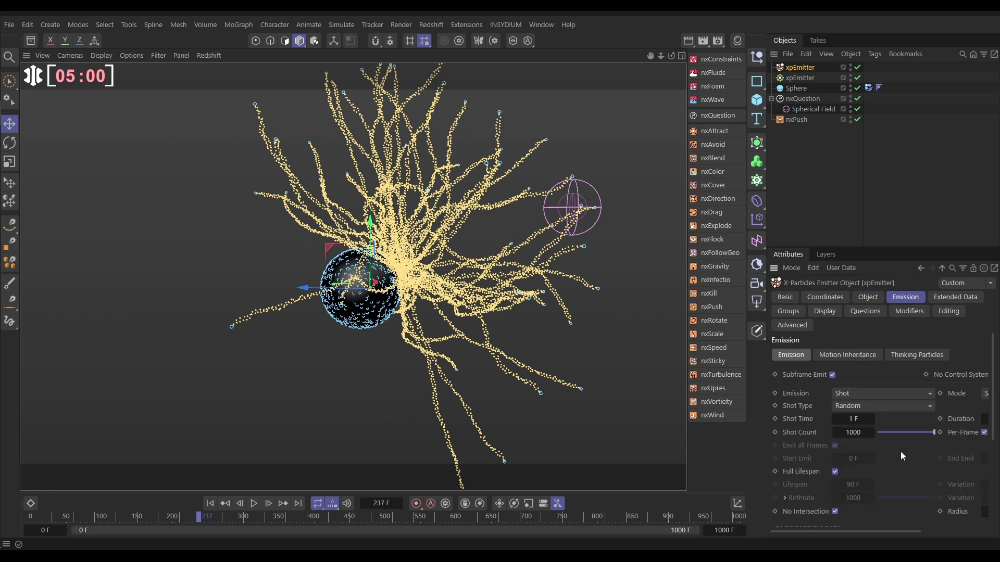
left_click(836, 471)
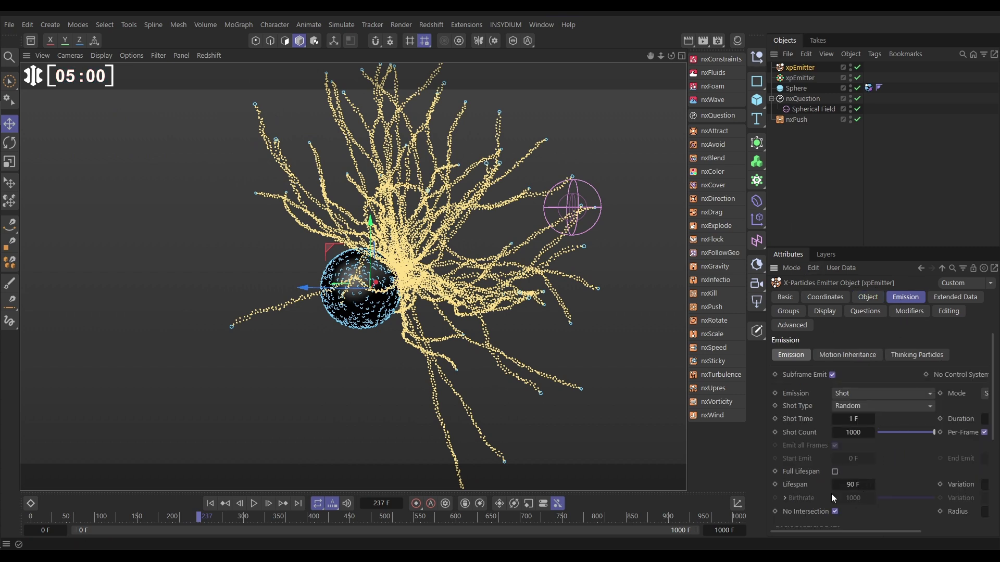
left_click(209, 504)
left_click(254, 503)
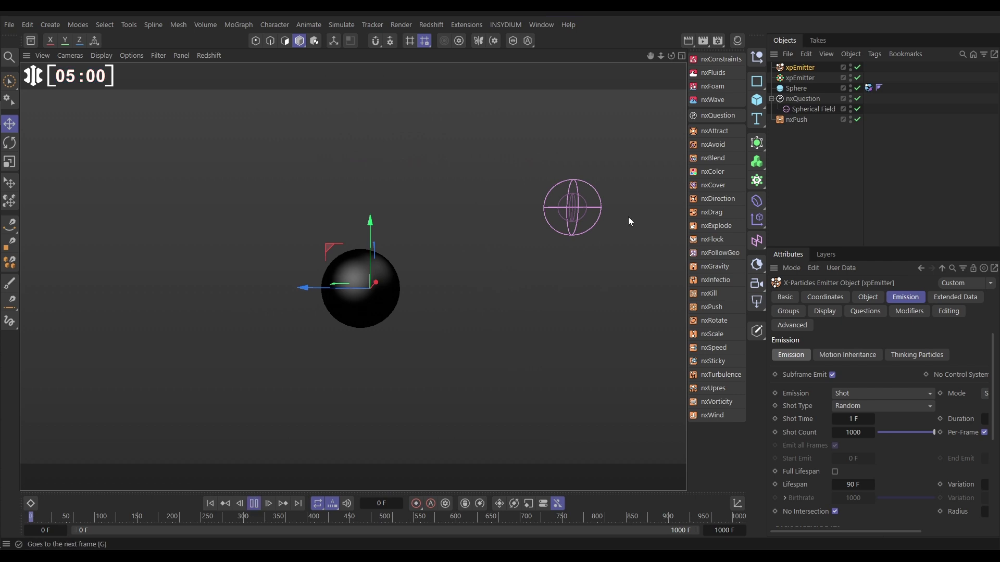
left_click(572, 208)
left_click_drag(536, 171, 399, 179)
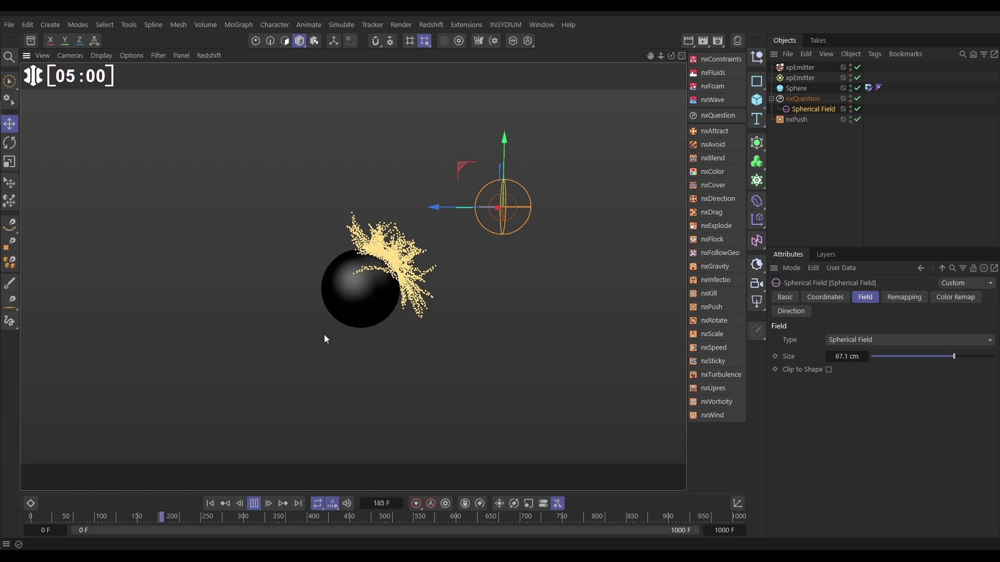
left_click(255, 503)
- Turn Full Lifespan back on in the first xpEmitter's emission settings
left_click(799, 68)
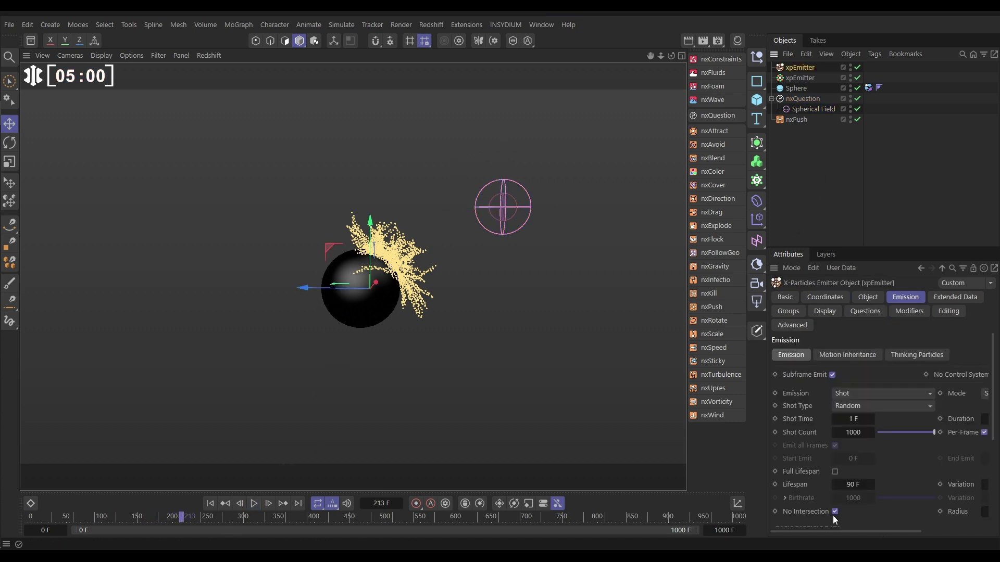
left_click(835, 472)
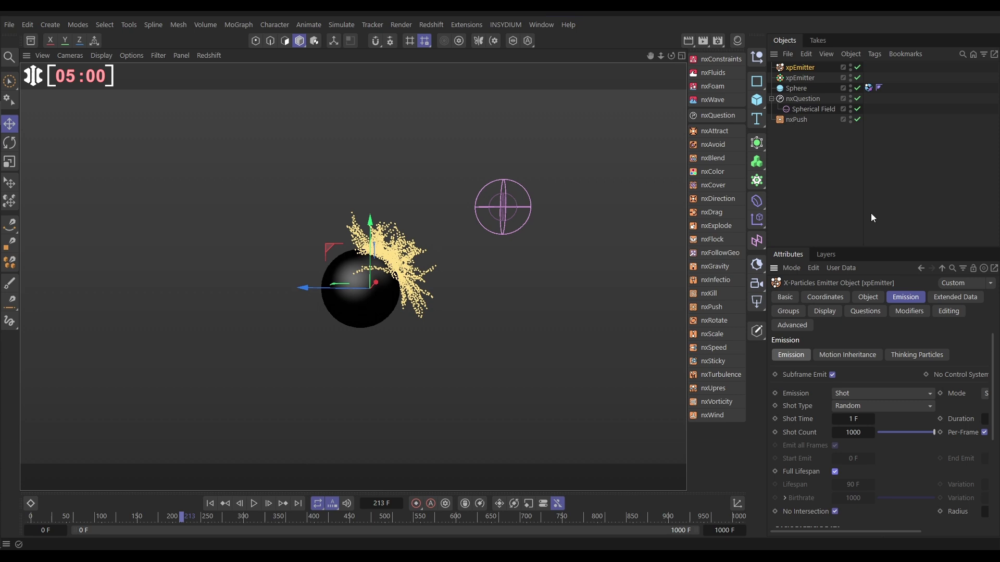
- Add an Action beneath Spawn Particles under the nxQuestion's If Spawn == 1 question
left_click(801, 99)
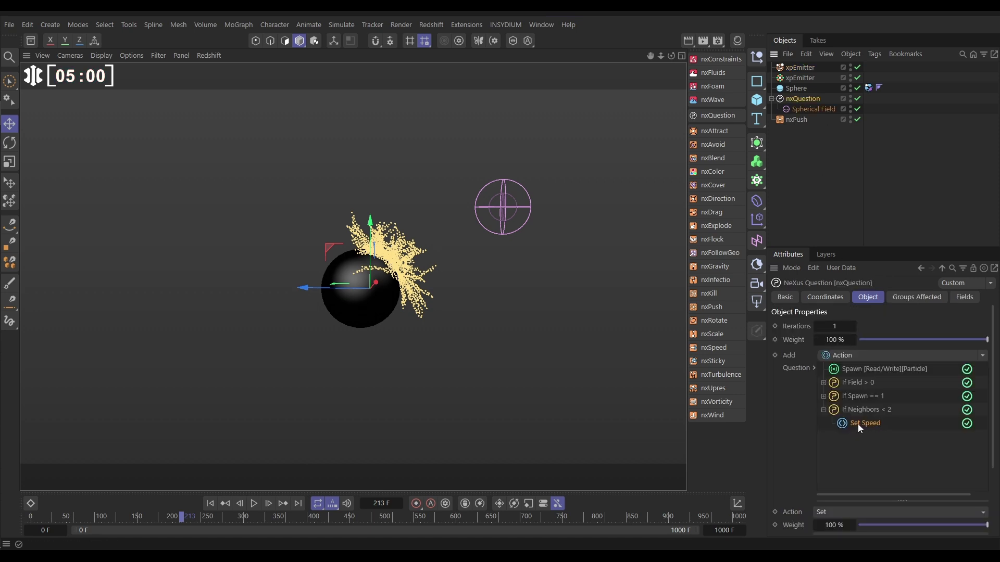
left_click(873, 434)
left_click(823, 410)
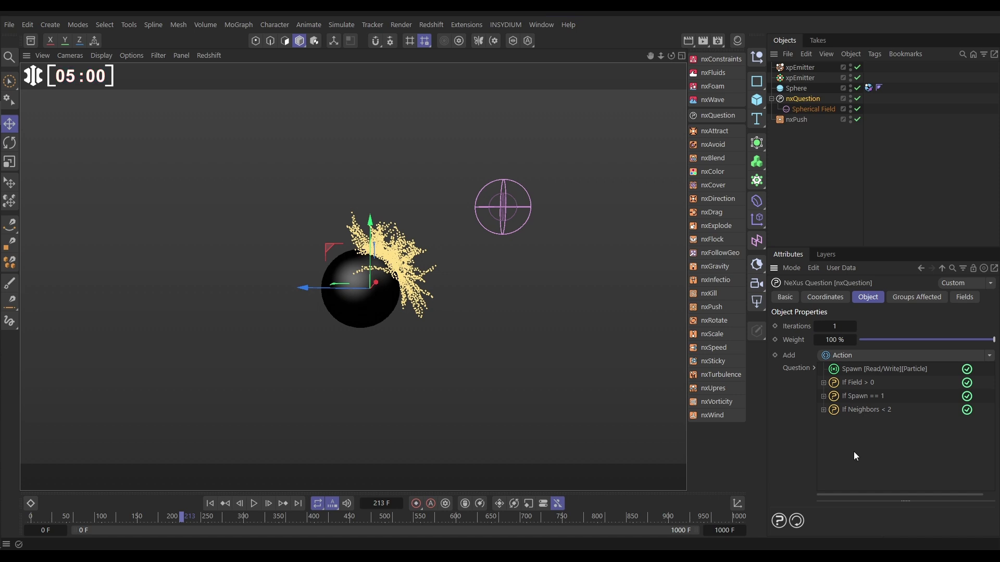
left_click(824, 397)
left_click(866, 410)
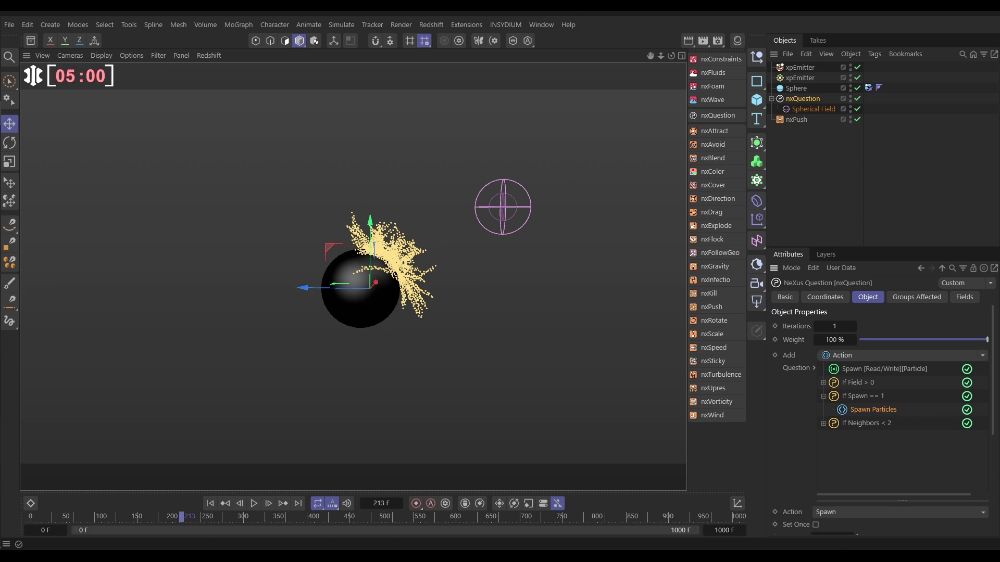
left_click(982, 355)
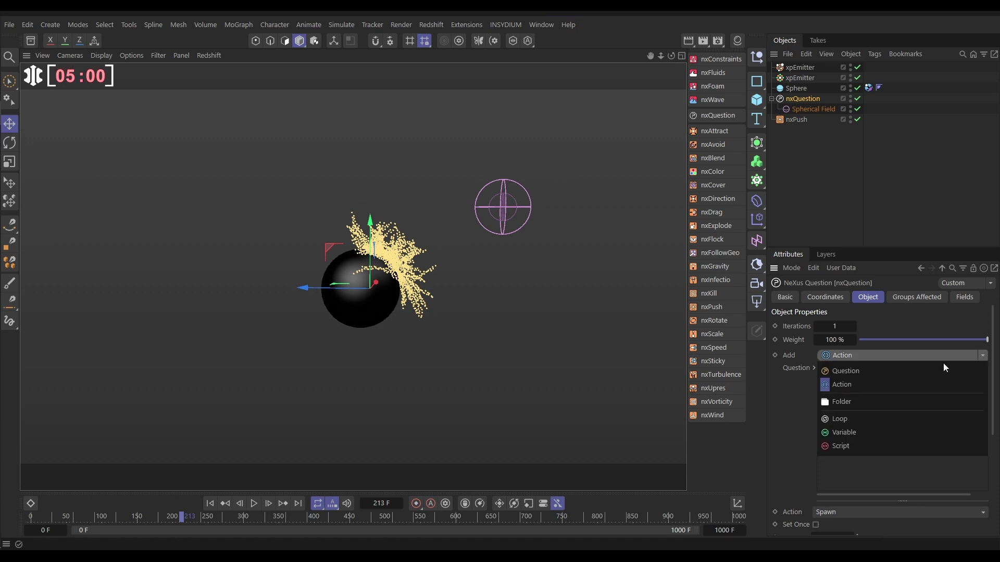
left_click(891, 385)
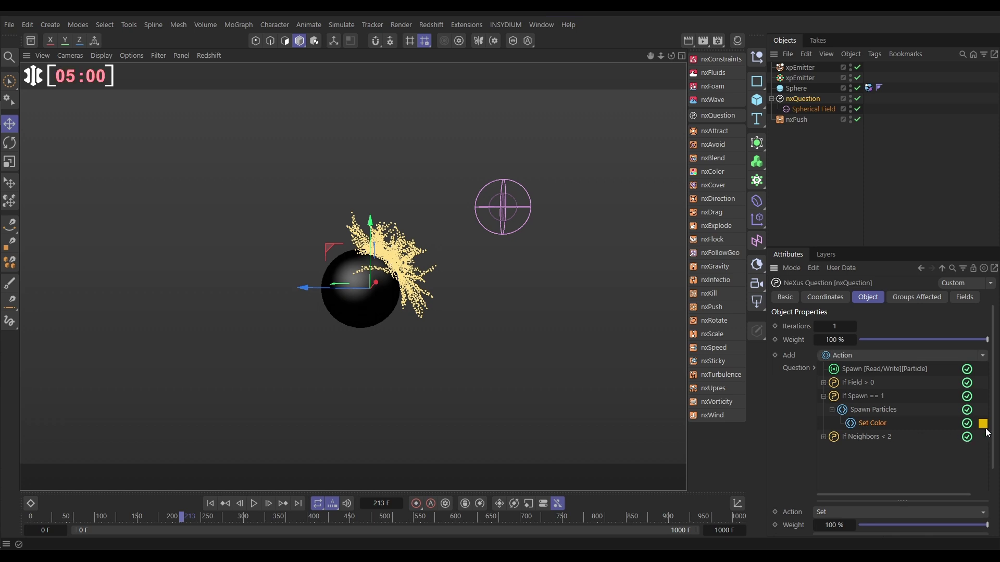
- Make the new action under Spawn Particles set Age to 0 F with Set Once enabled
scroll(864, 453, "down", 3)
left_click(860, 465)
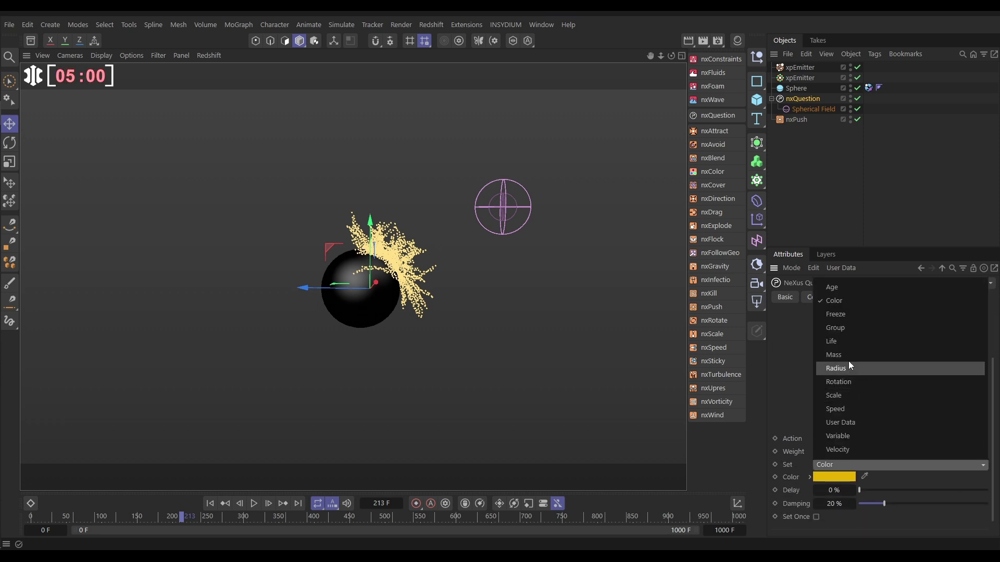
left_click(839, 288)
left_click(831, 486)
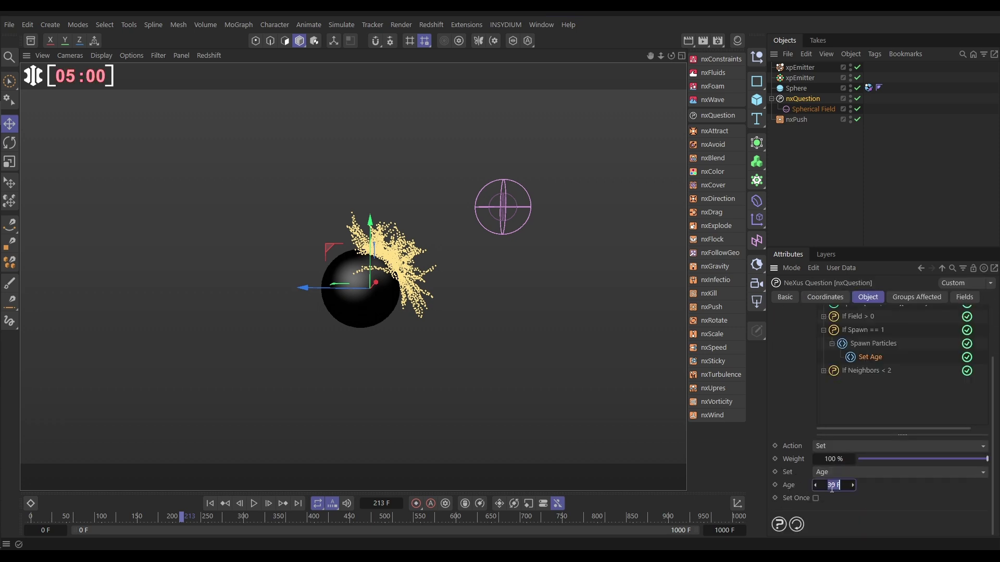
type("0")
key("Return")
scroll(995, 392, "up", 1)
scroll(996, 392, "up", 1)
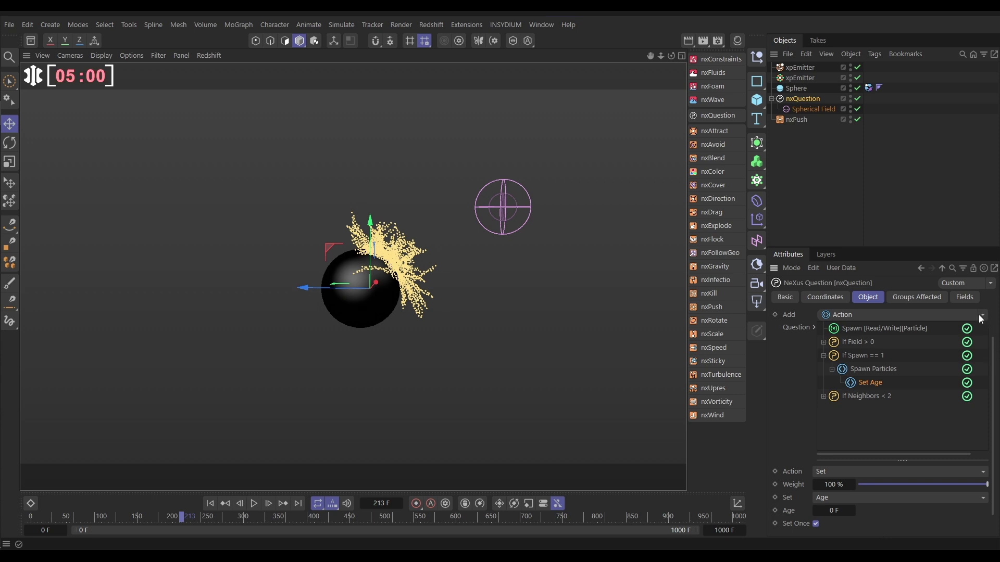
- Add another Action beneath Set Age that sets Life to 90 F with Set Once enabled
left_click(913, 315)
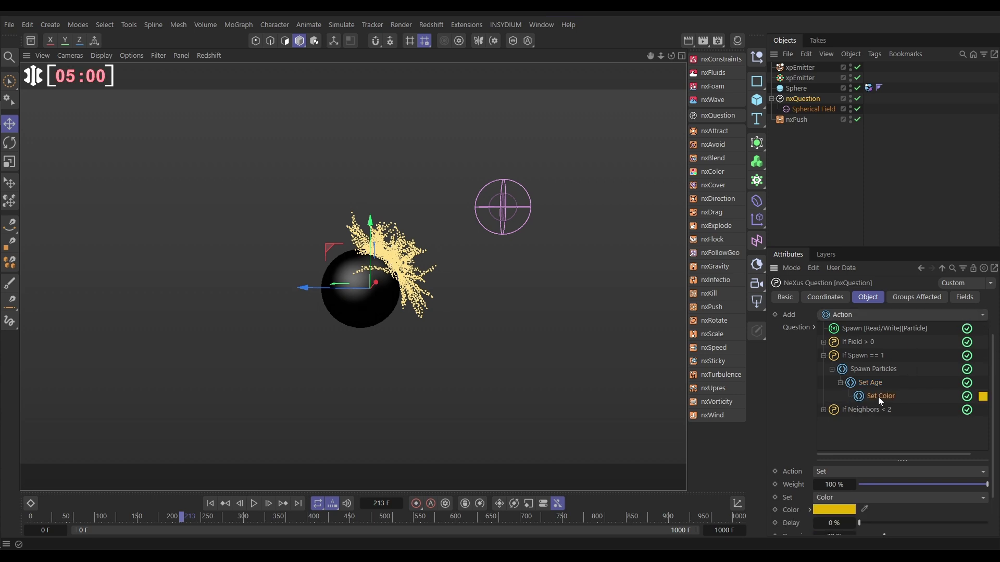
left_click(860, 496)
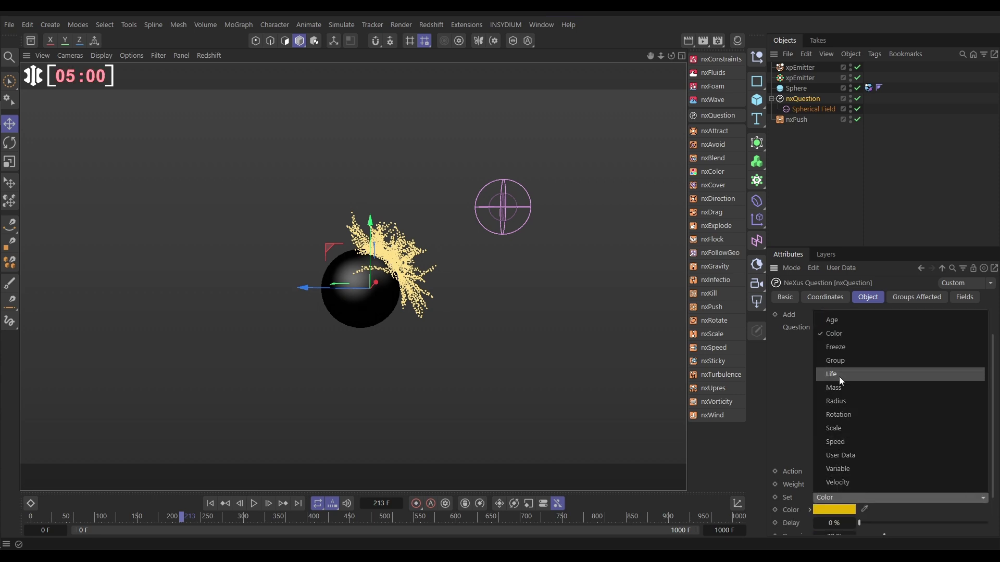
left_click(838, 378)
scroll(969, 463, "down", 1)
left_click(833, 485)
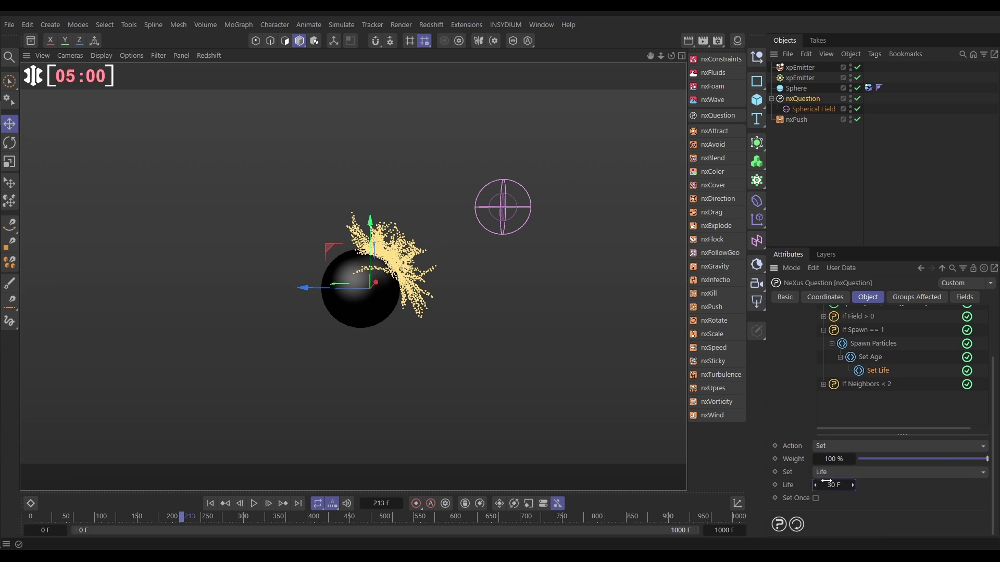
type("90")
key("Return")
left_click(816, 499)
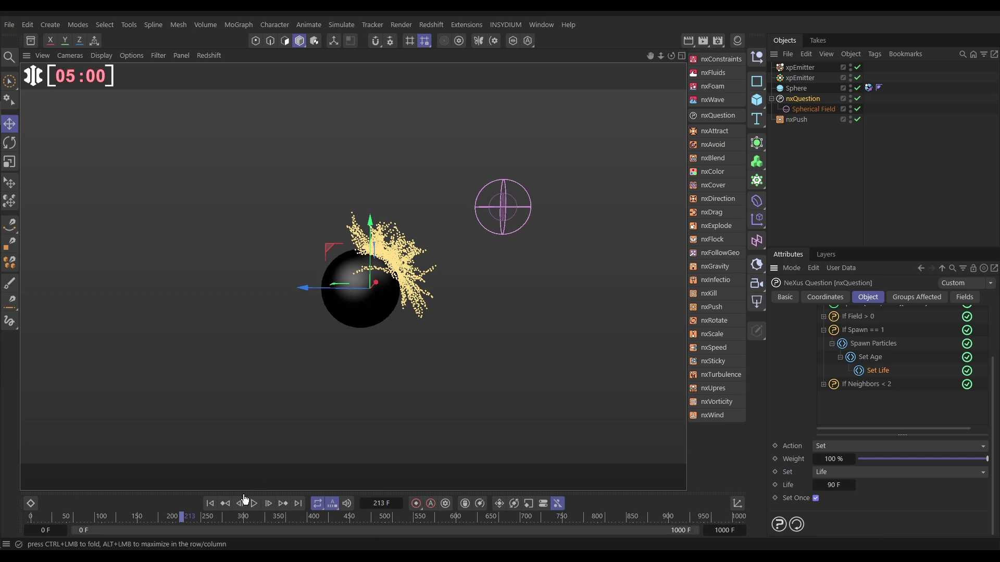
- Replay the simulation from the start, touch the sphere with the Spherical Field, sweep the field across to the opposite side, and stop playback to inspect the tendrils
left_click(210, 504)
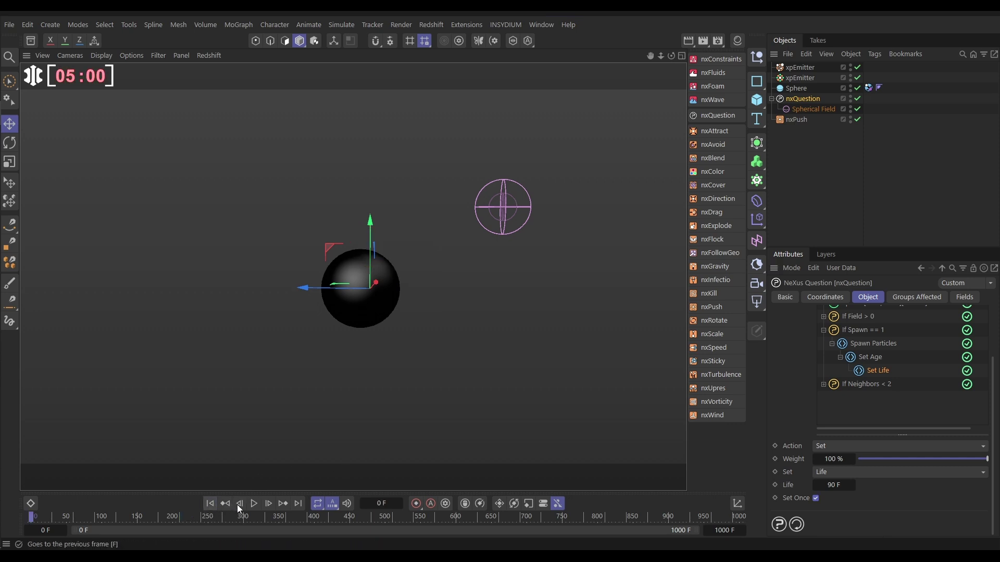
left_click(253, 504)
left_click(506, 200)
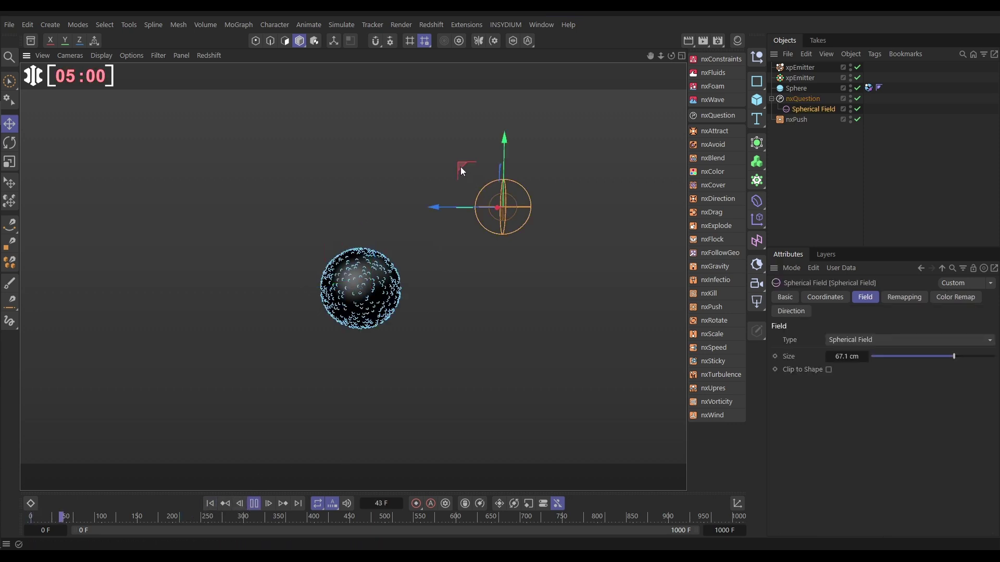
mouse_move(461, 167)
left_mouse_down()
mouse_move(403, 198)
mouse_move(362, 196)
mouse_move(473, 168)
left_mouse_up()
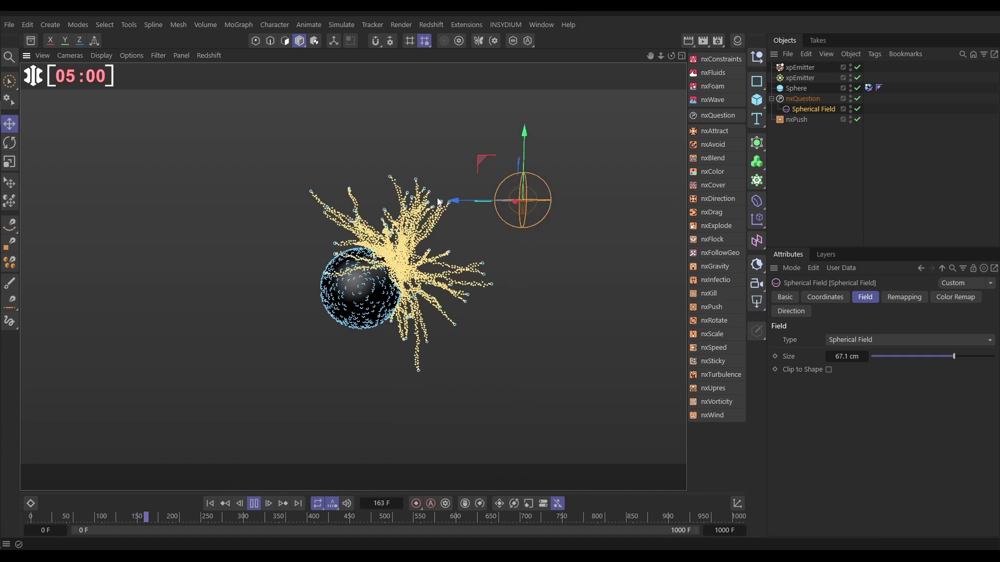
left_click_drag(480, 158, 176, 249)
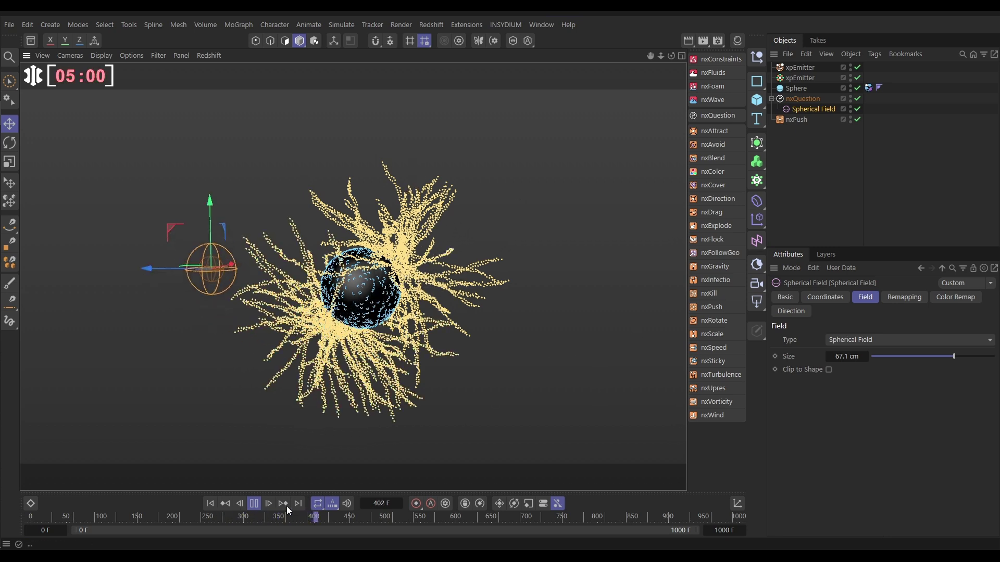
left_click(254, 503)
scroll(383, 369, "up", 4)
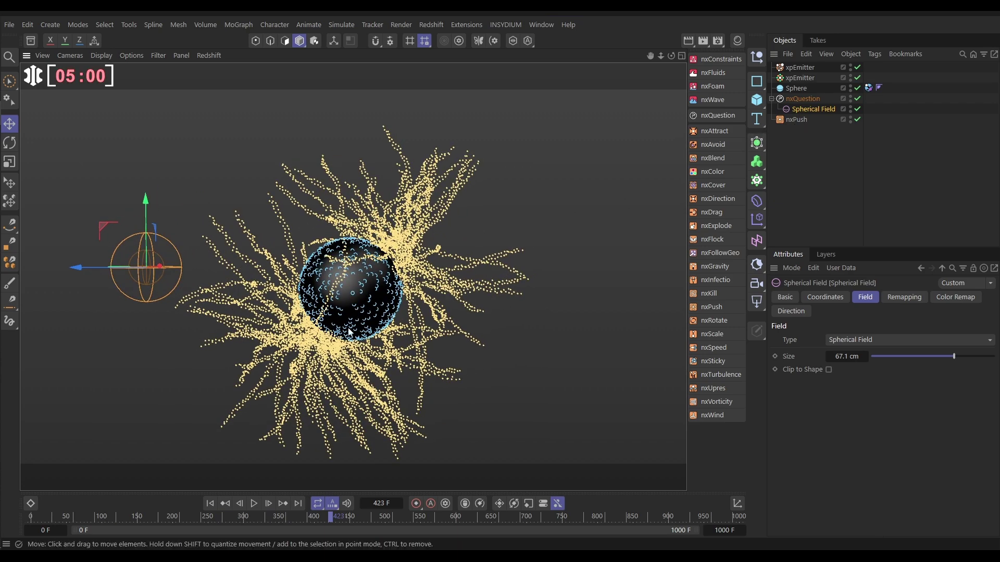
left_click_drag(364, 291, 319, 439, "alt")
- Restart the simulation and sweep the Spherical Field back across the sphere while it plays, viewing the growth from another angle
left_click(211, 504)
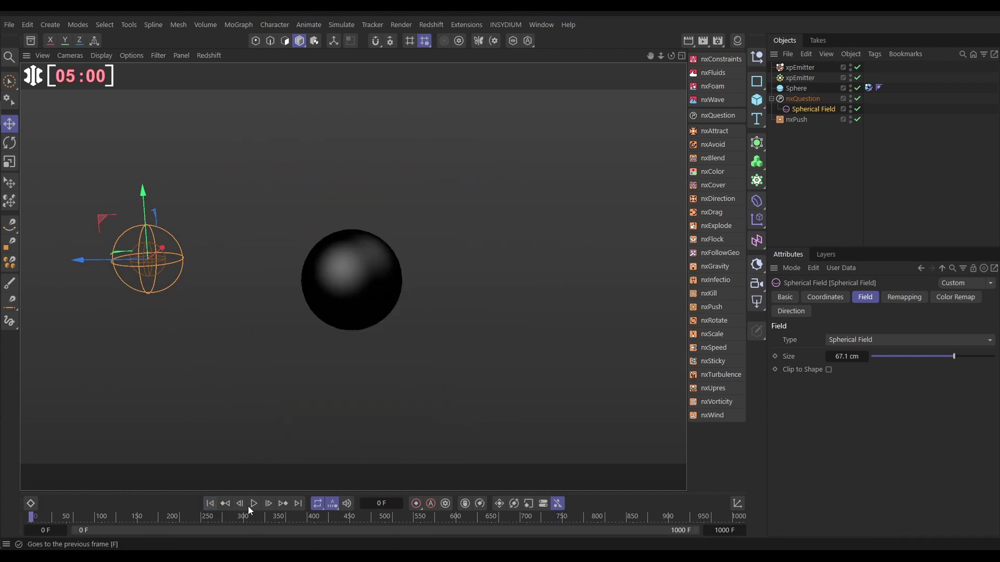
left_click(253, 504)
left_click_drag(100, 219, 580, 253)
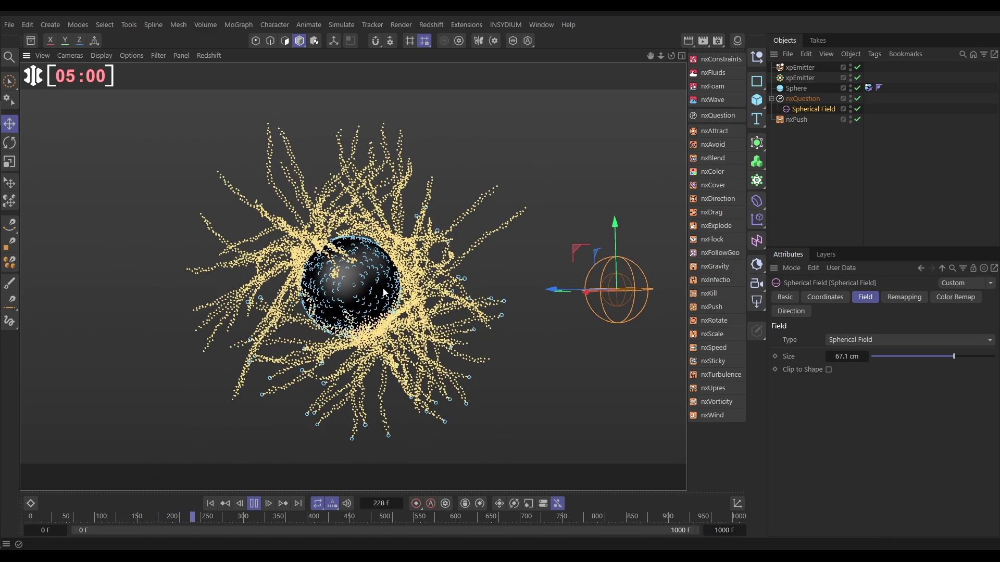
left_click_drag(385, 293, 376, 321)
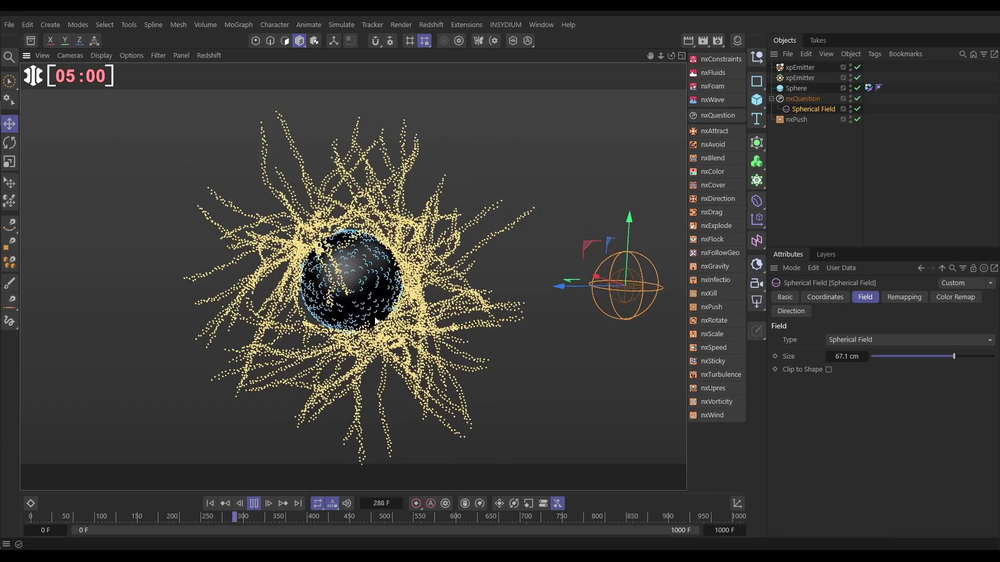